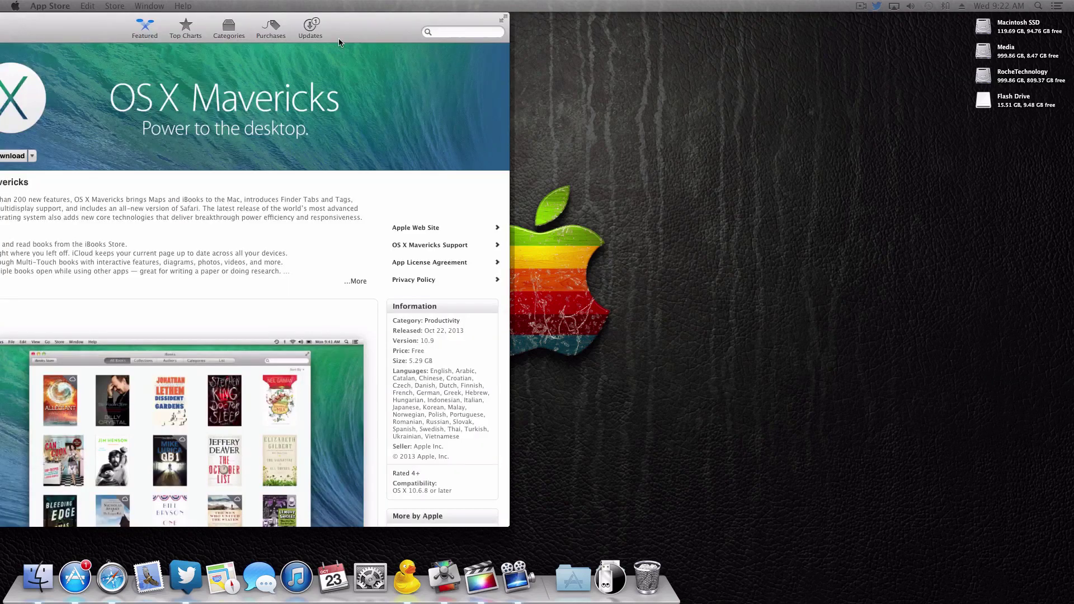
Step: Move the App Store's OS X Mavericks window to the centre of the screen
left_click_drag(391, 17, 604, 38)
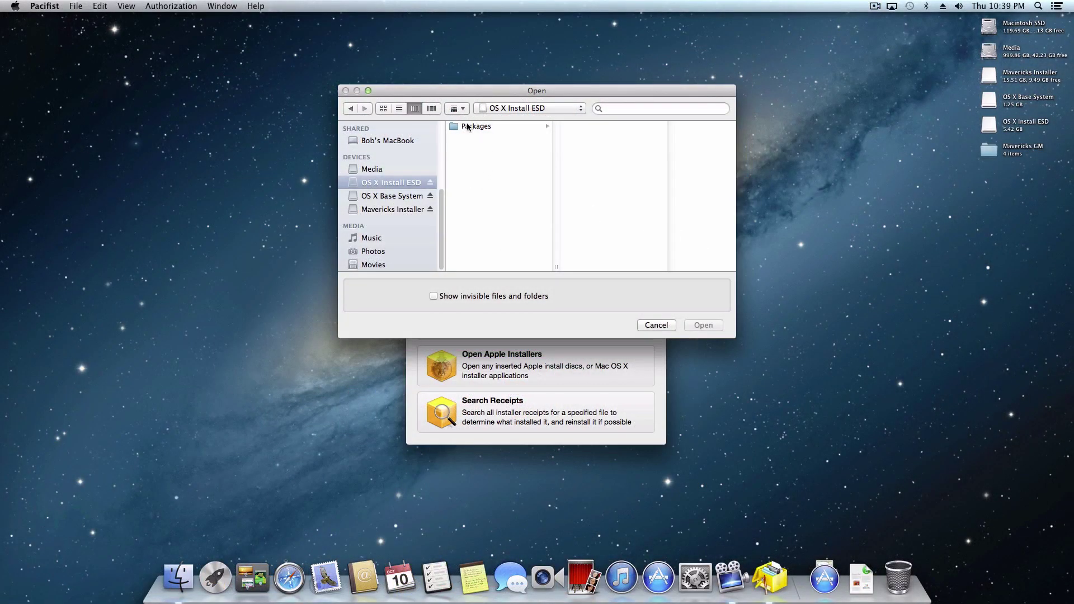
Step: Open OS X Install ESD's Packages folder, then the Mavericks Installer's System/Library/Extensions folder
left_click(468, 127)
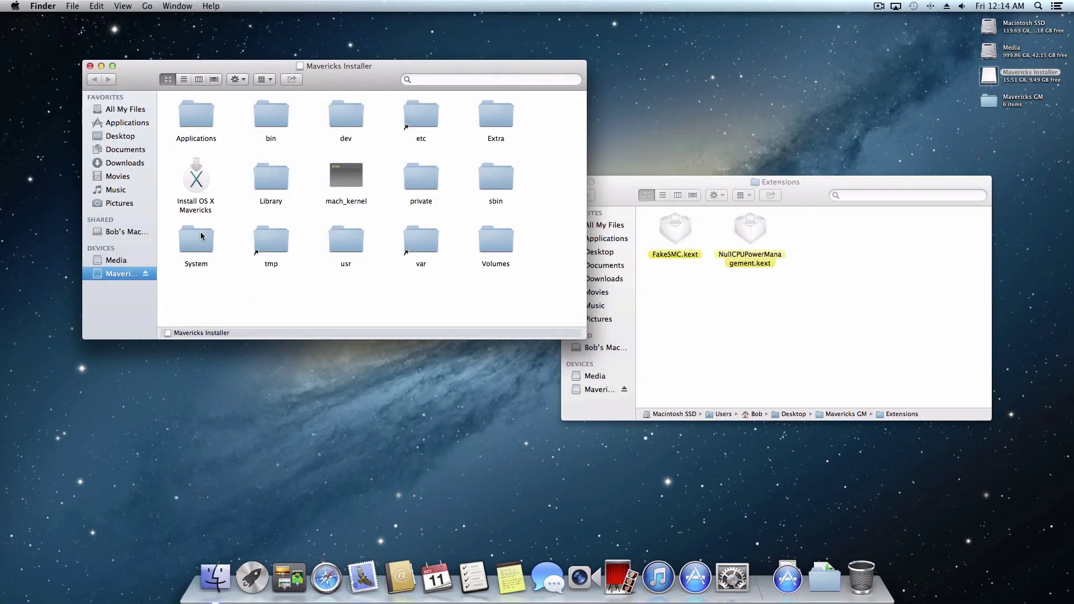
left_click(196, 241)
double_click(195, 240)
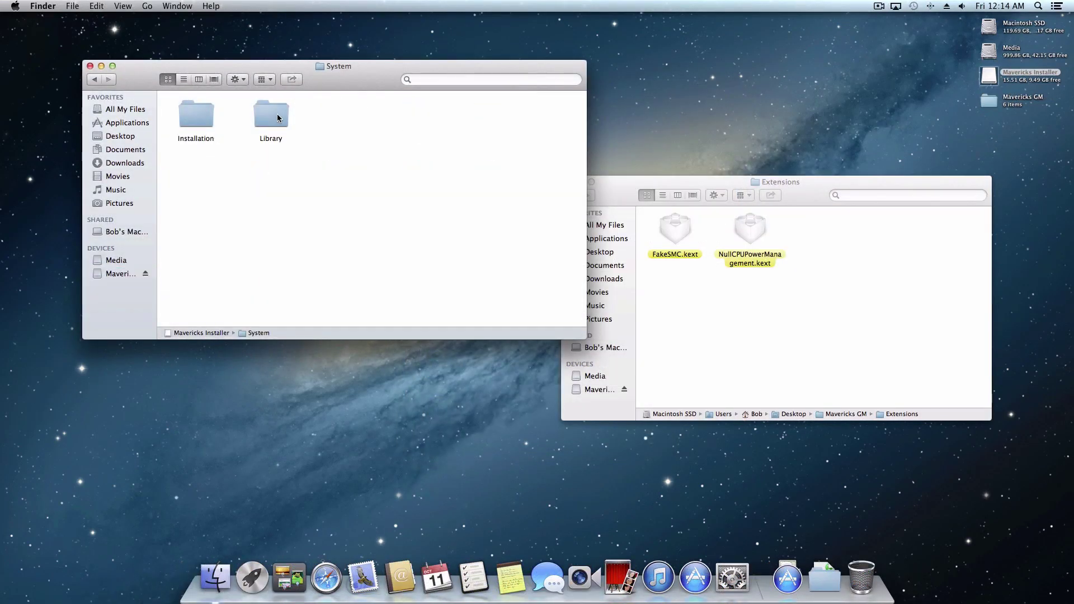
double_click(277, 113)
type("ext")
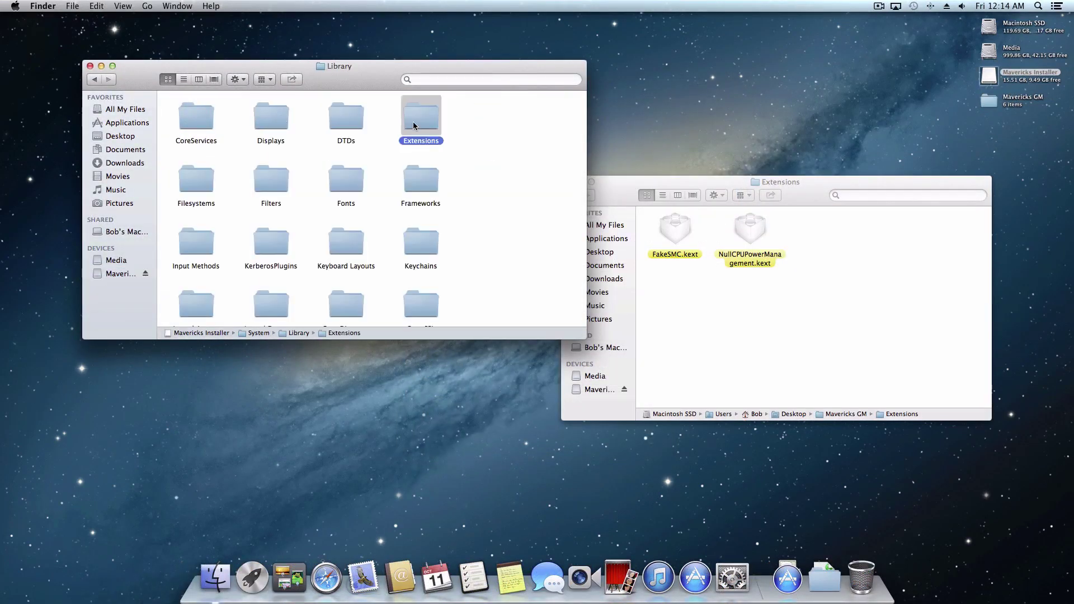
double_click(414, 122)
type("Installer/")
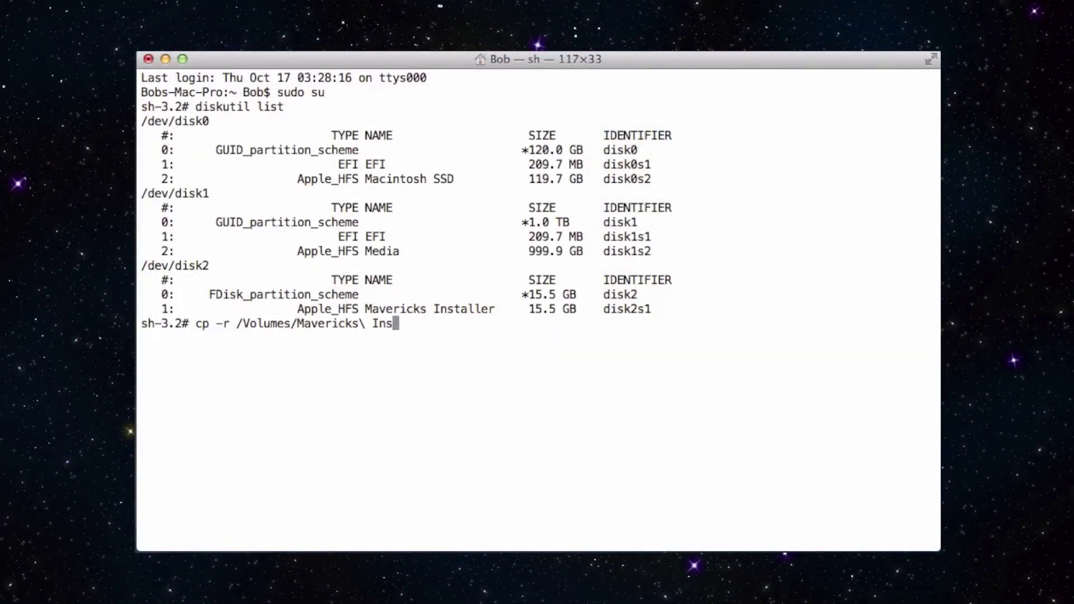
type("Sys")
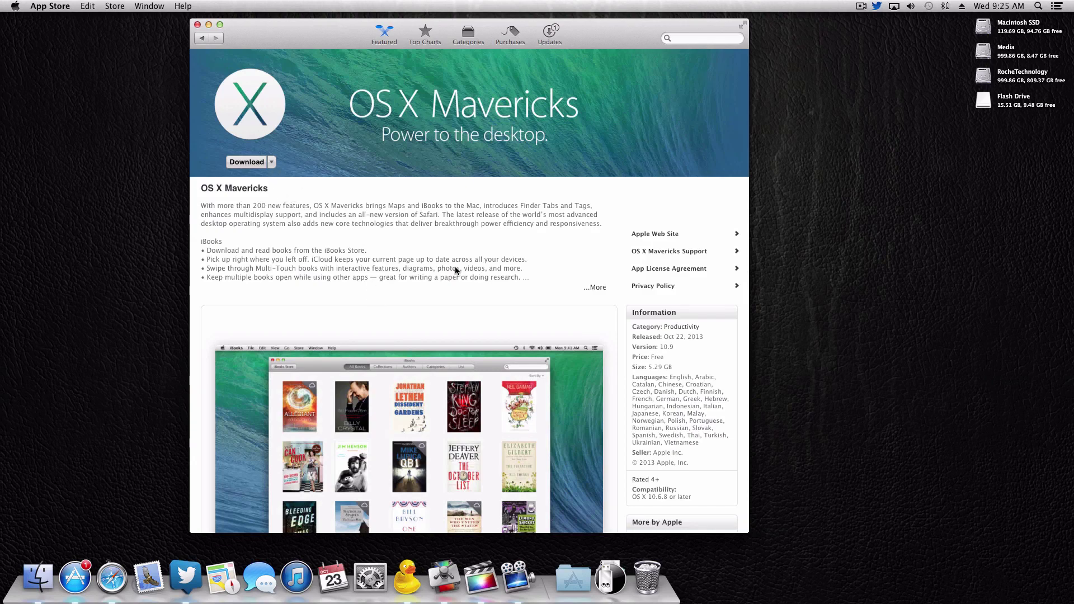
Step: Show the Applications stack from the Dock after reviewing the Mavericks page
left_click(573, 579)
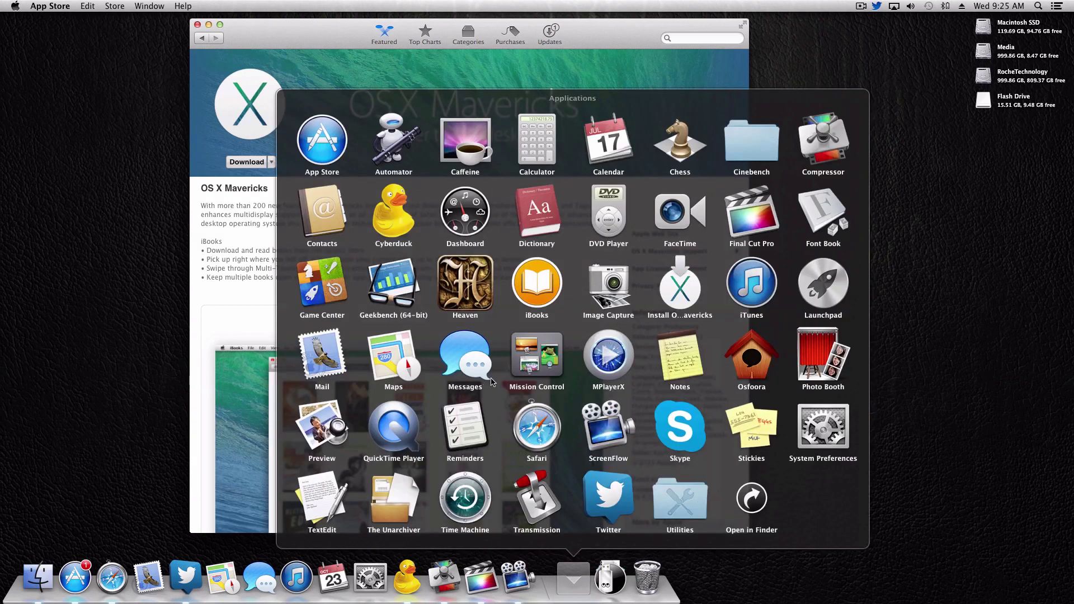
Step: Close the Applications grid and check the Downloads stack for UniBeast and MultiBeast
left_click(626, 388)
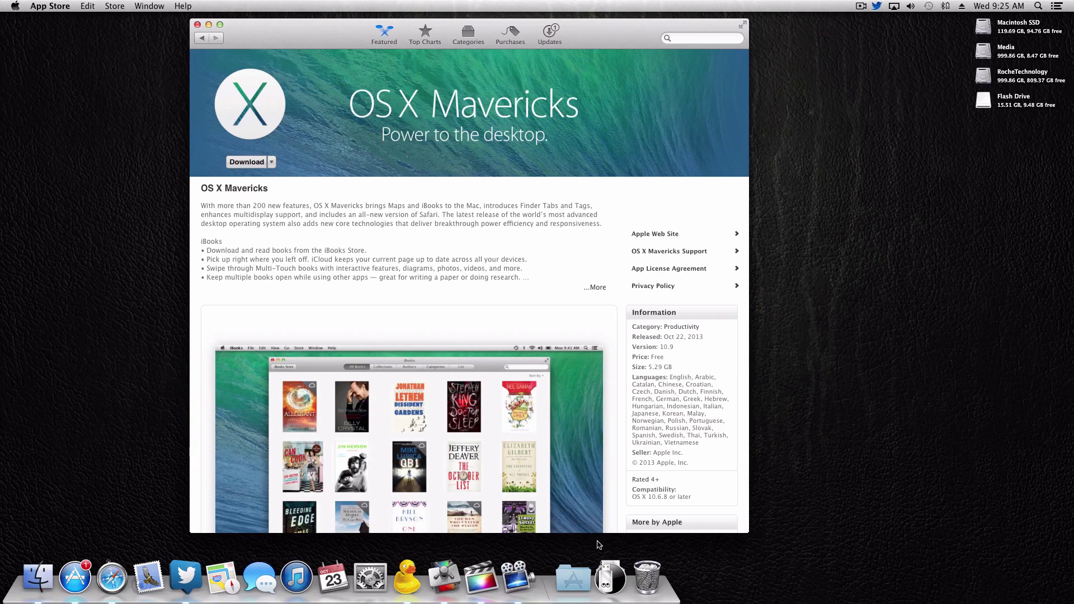
left_click(608, 579)
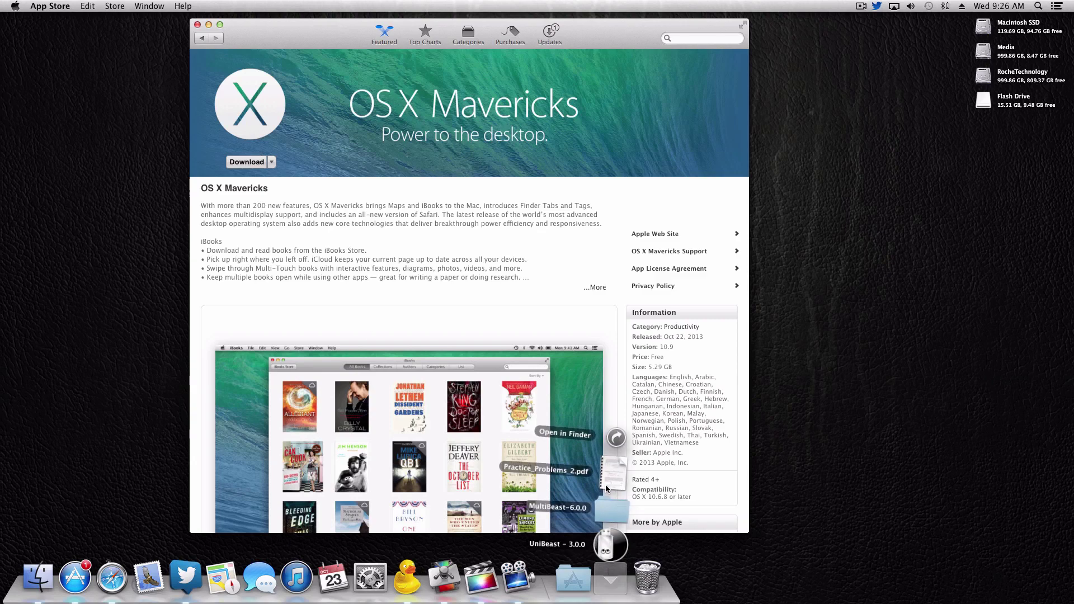
left_click(4, 197)
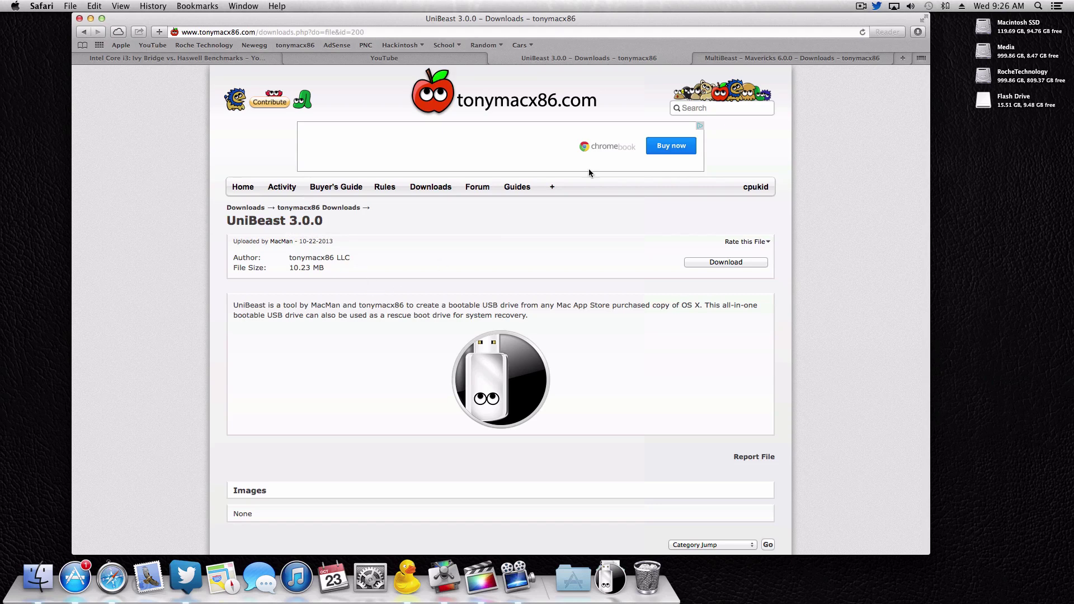
Step: Scroll through the MultiBeast – Mavericks 6.0.0 page and check the Downloads stack
left_click(756, 59)
scroll(414, 234, "down", 5)
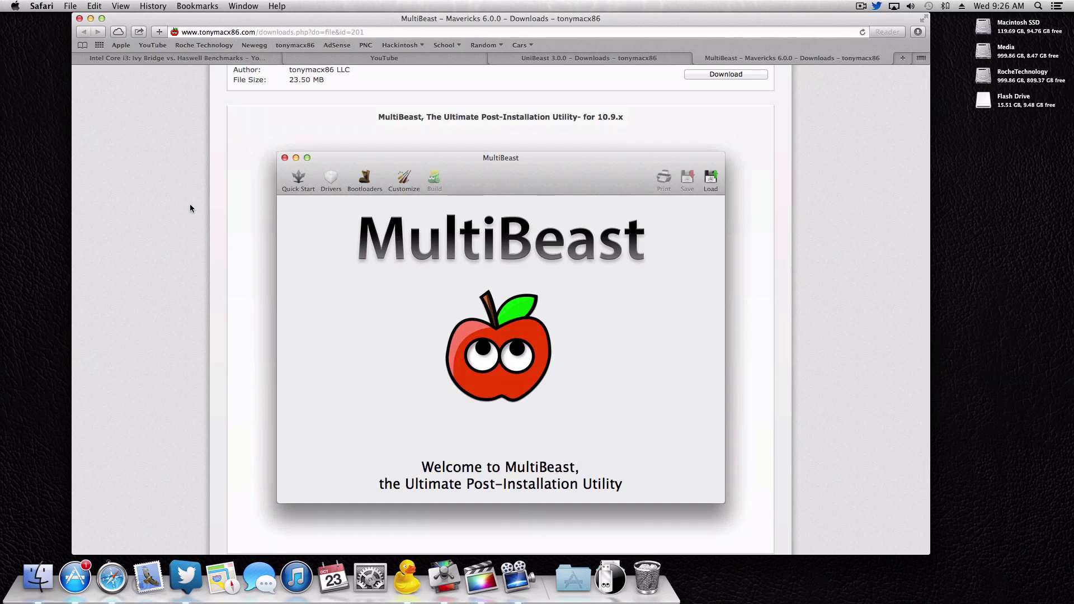
scroll(190, 205, "up", 4)
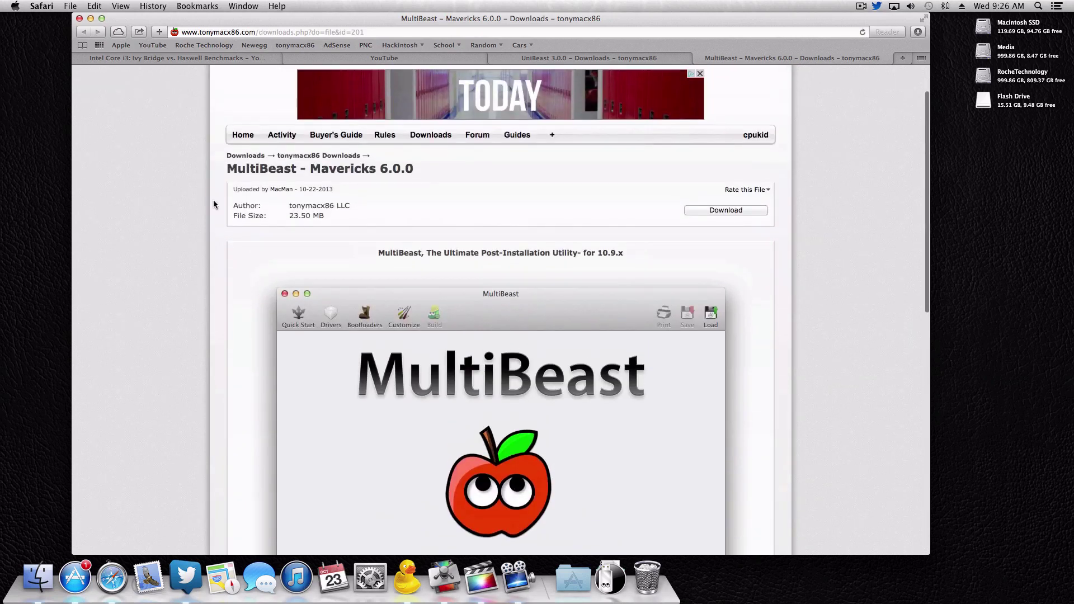
scroll(345, 302, "down", 6)
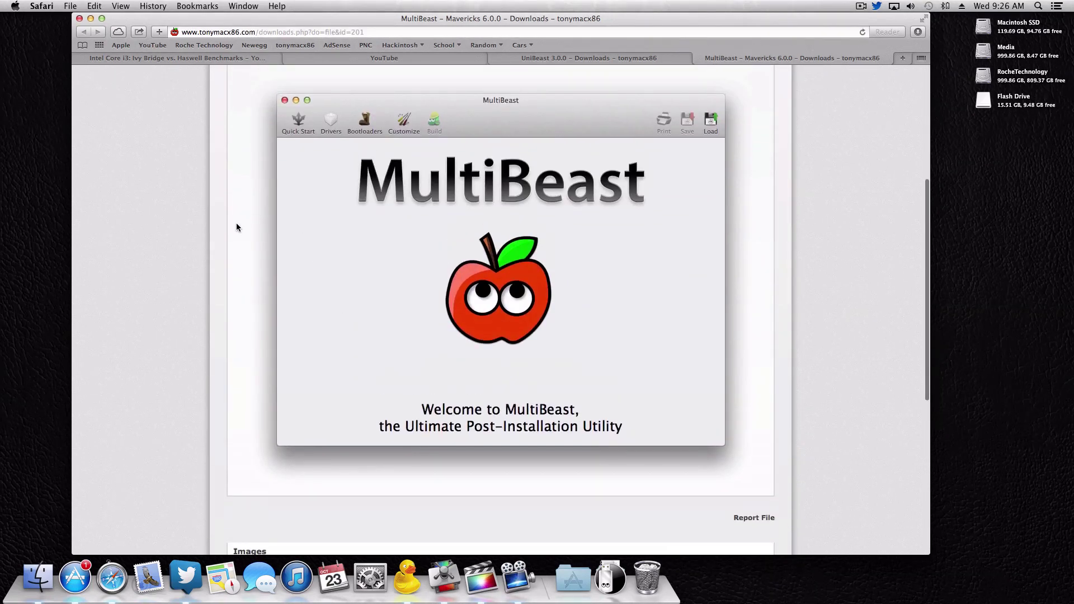
scroll(279, 235, "up", 2)
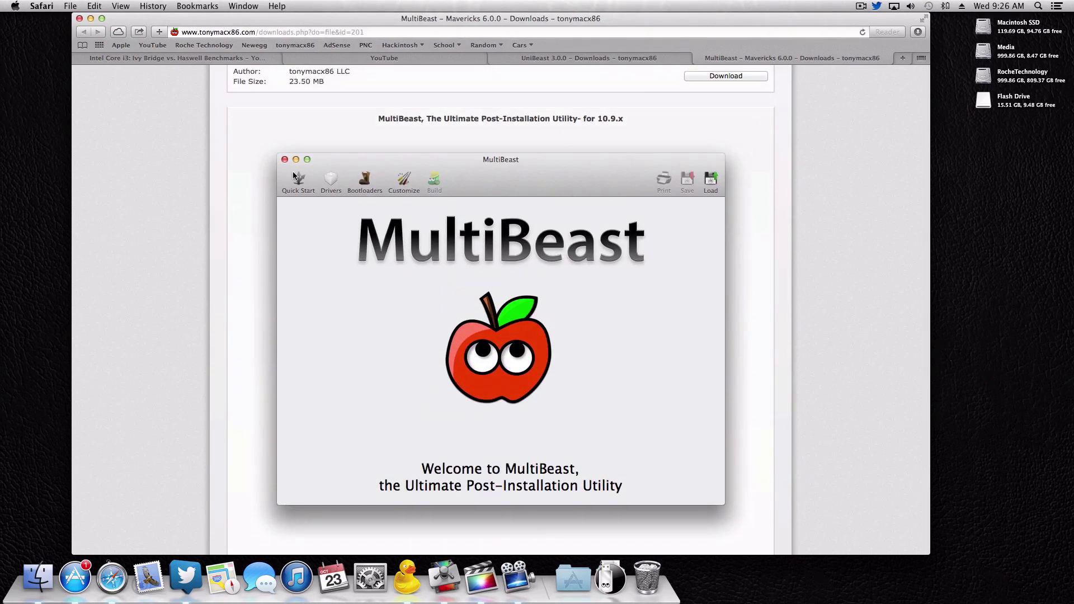
scroll(485, 313, "down", 12)
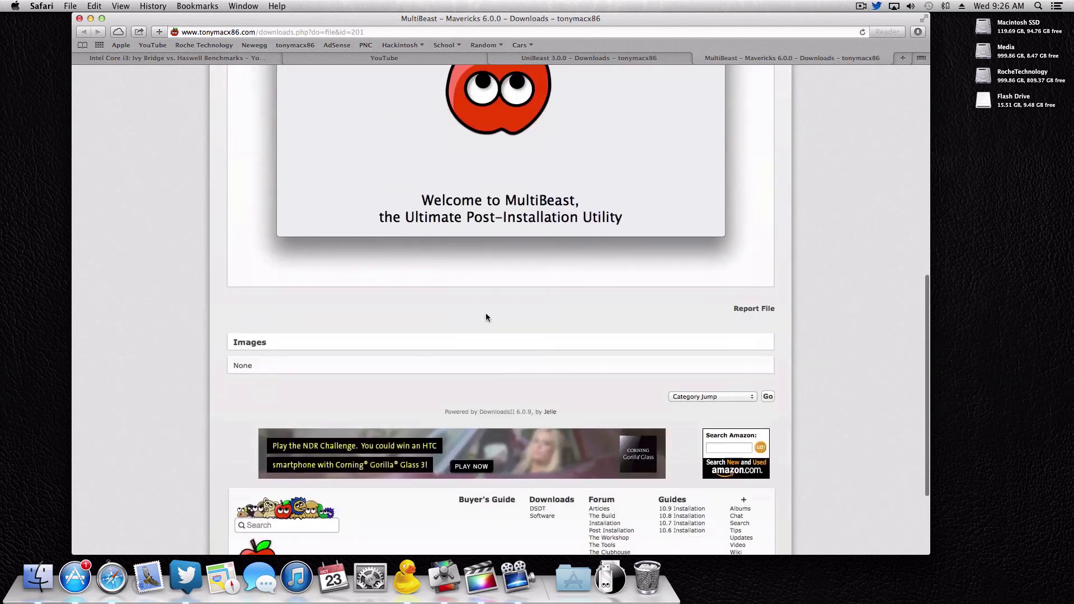
scroll(485, 316, "up", 13)
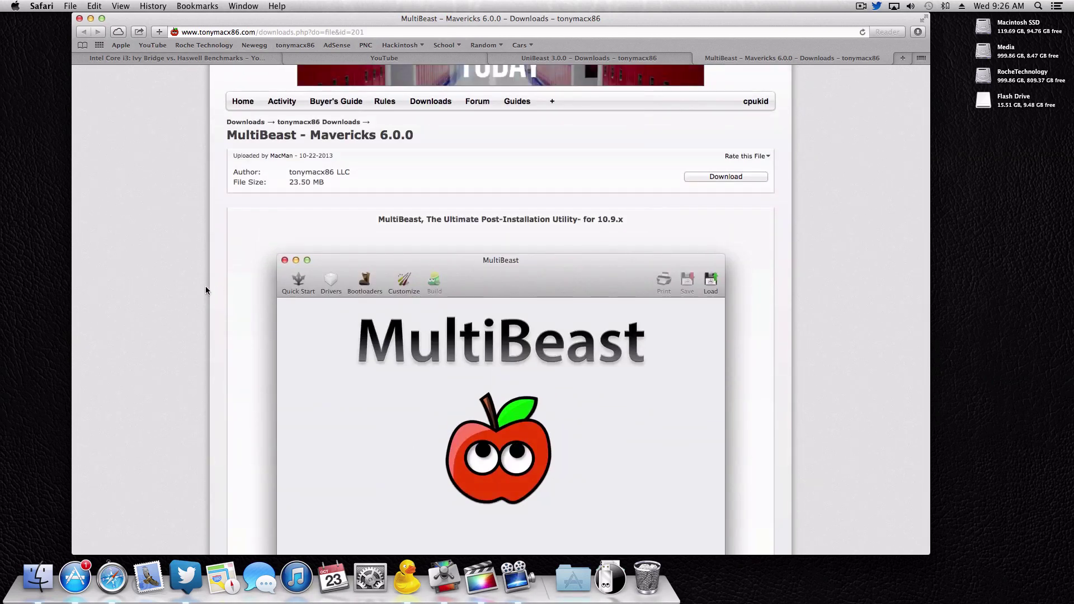
left_click(610, 582)
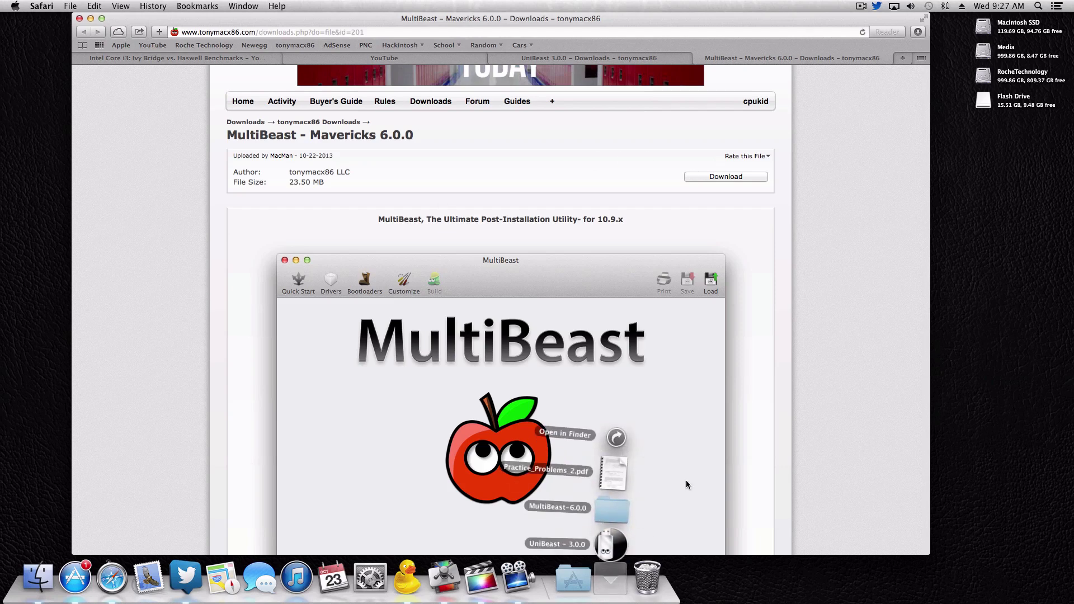
left_click(861, 428)
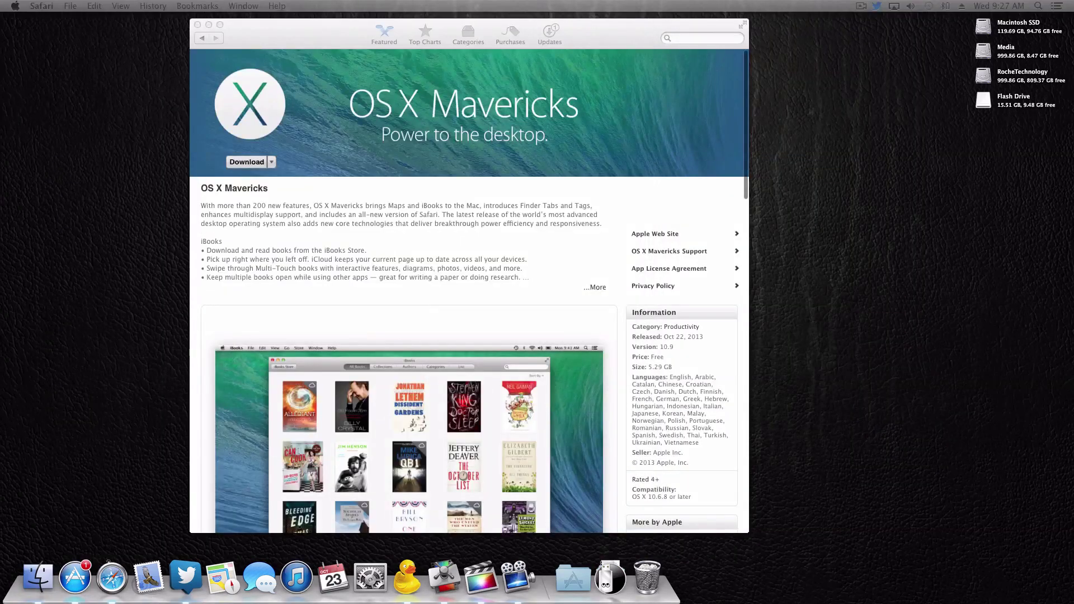
Step: Close the OS X Mavericks App Store window and select the Flash Drive volume
left_click(987, 103)
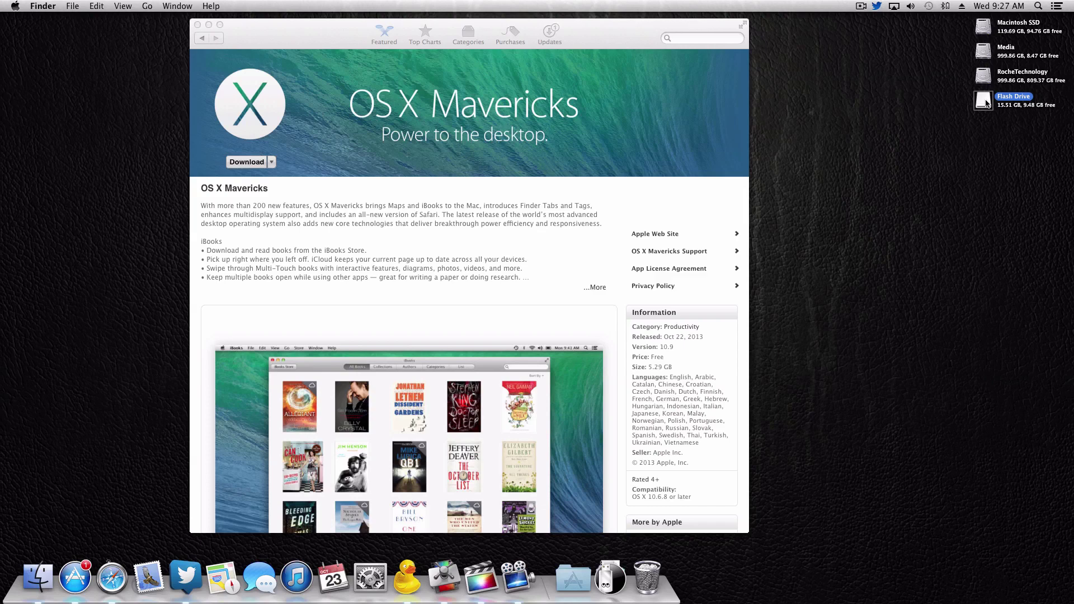
left_click(284, 202)
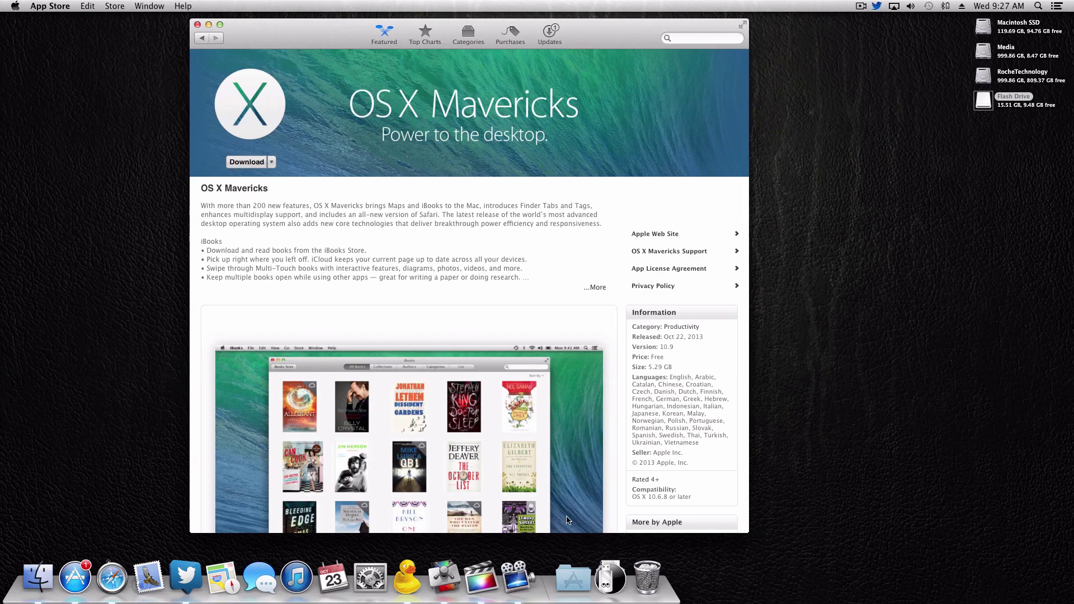
left_click(573, 578)
left_click(213, 303)
left_click(196, 25)
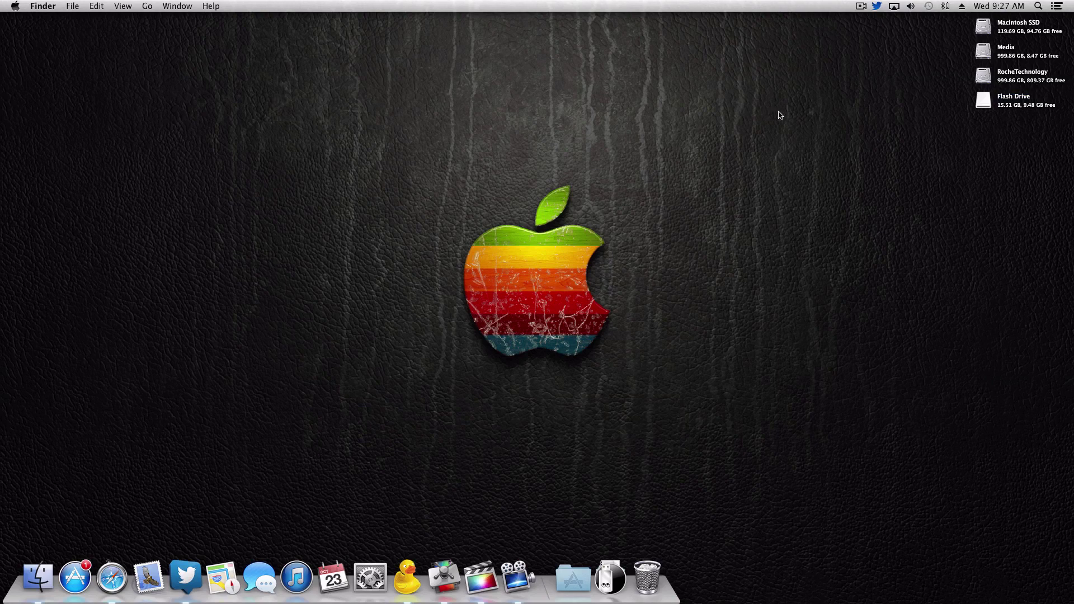
left_click(1008, 98)
Step: Launch Disk Utility through a Spotlight search for 'disk'
key("super+space")
type("disk")
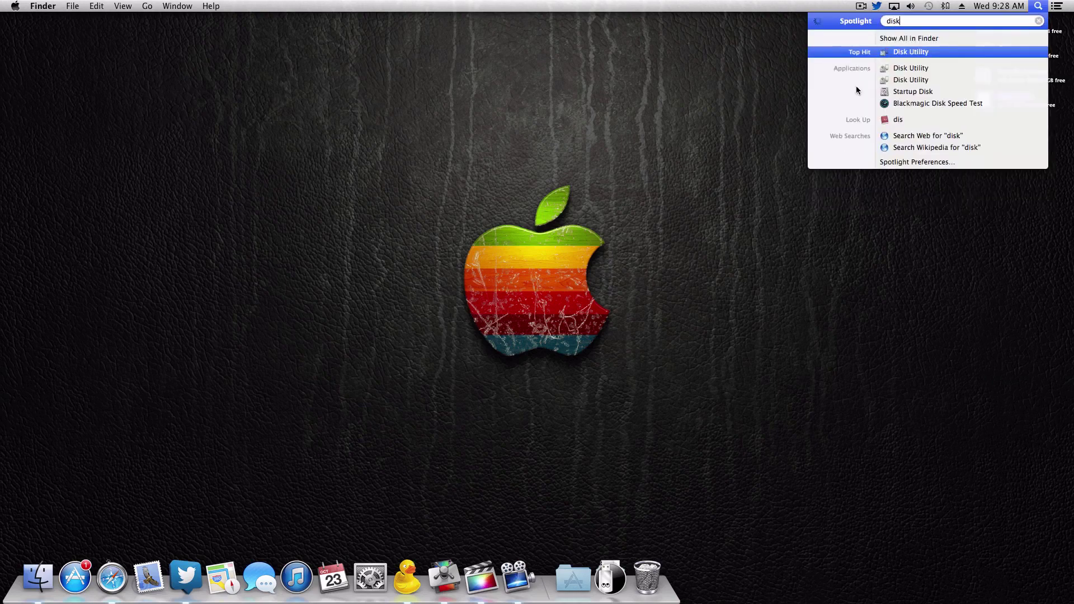
key("Return")
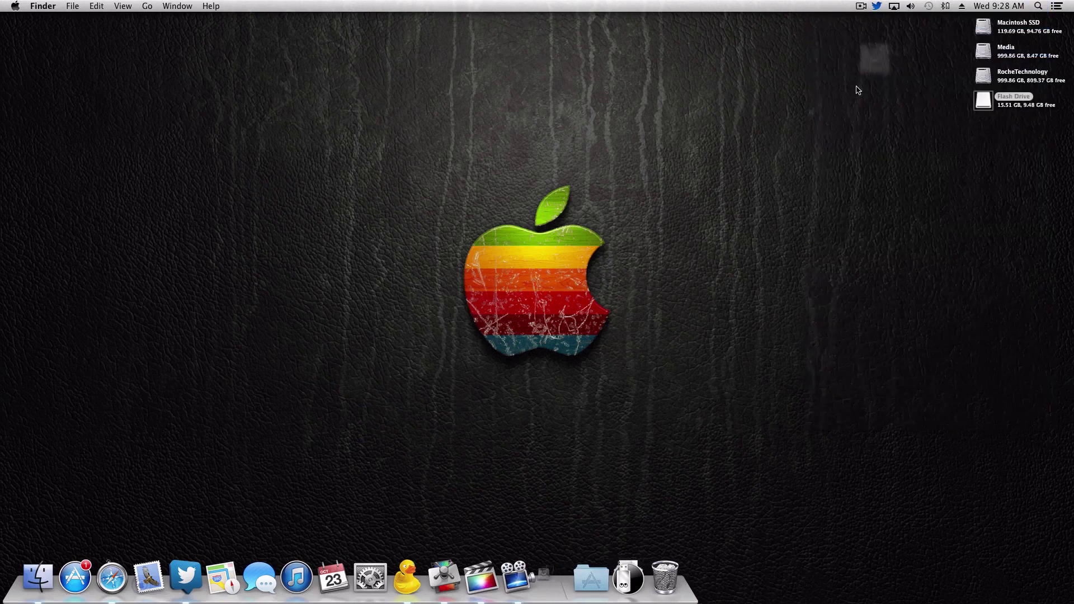
left_click_drag(675, 92, 645, 92)
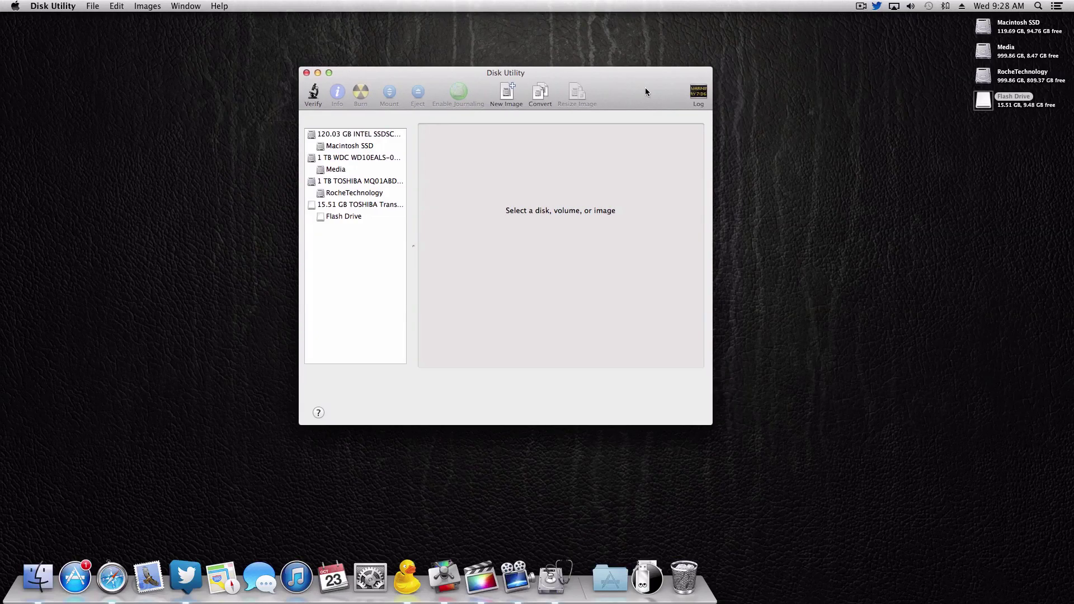
Step: Erase Flash Drive as Mac OS Extended (Journaled) named UniBeast, then quit Disk Utility
left_click(339, 217)
left_click(548, 129)
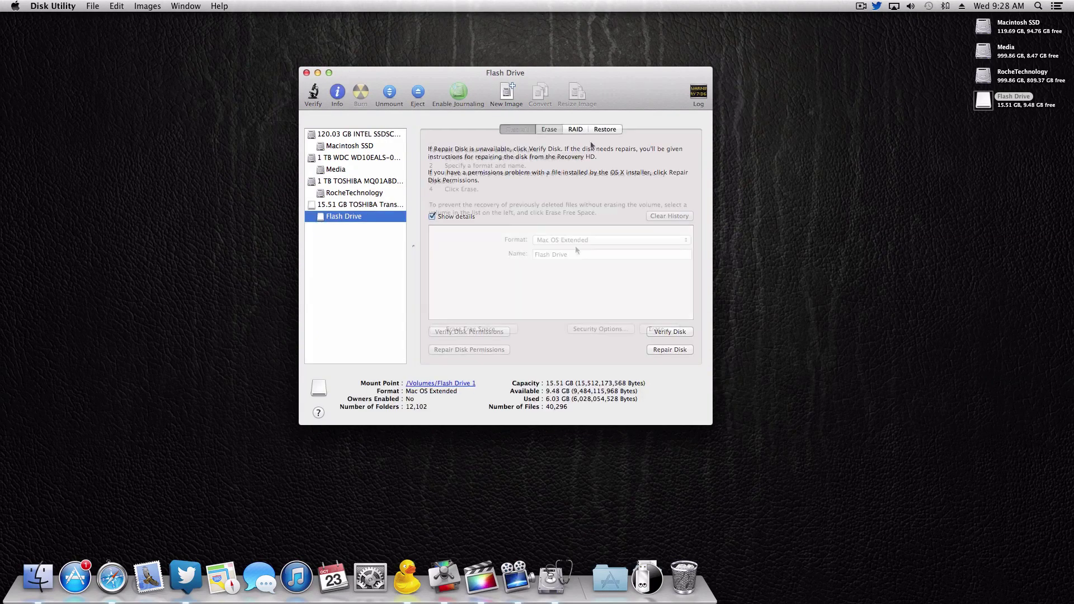
left_click(572, 241)
left_click(570, 204)
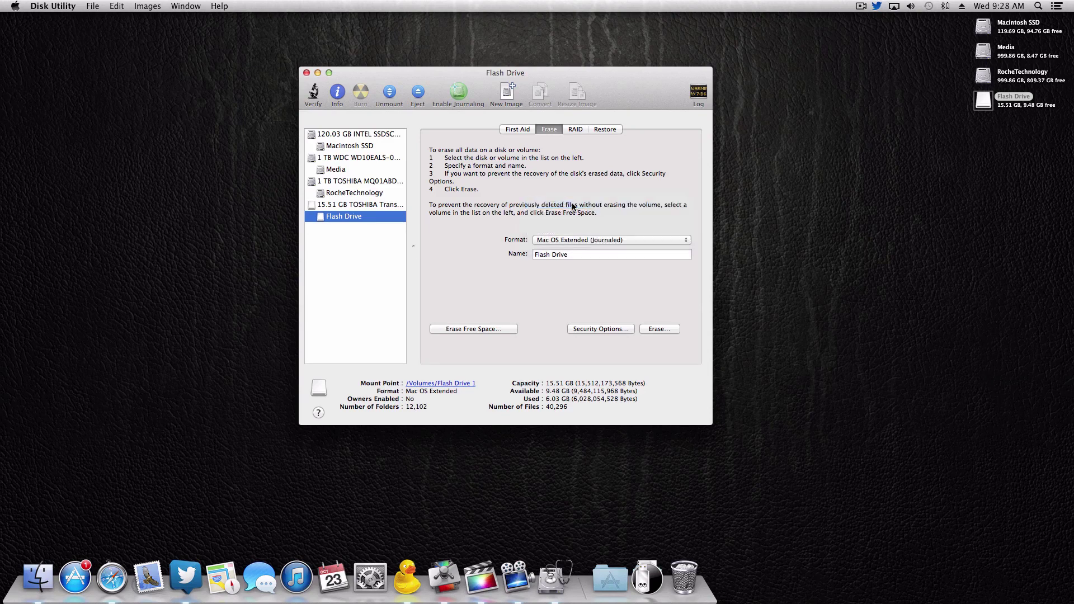
triple_click(583, 256)
type("U")
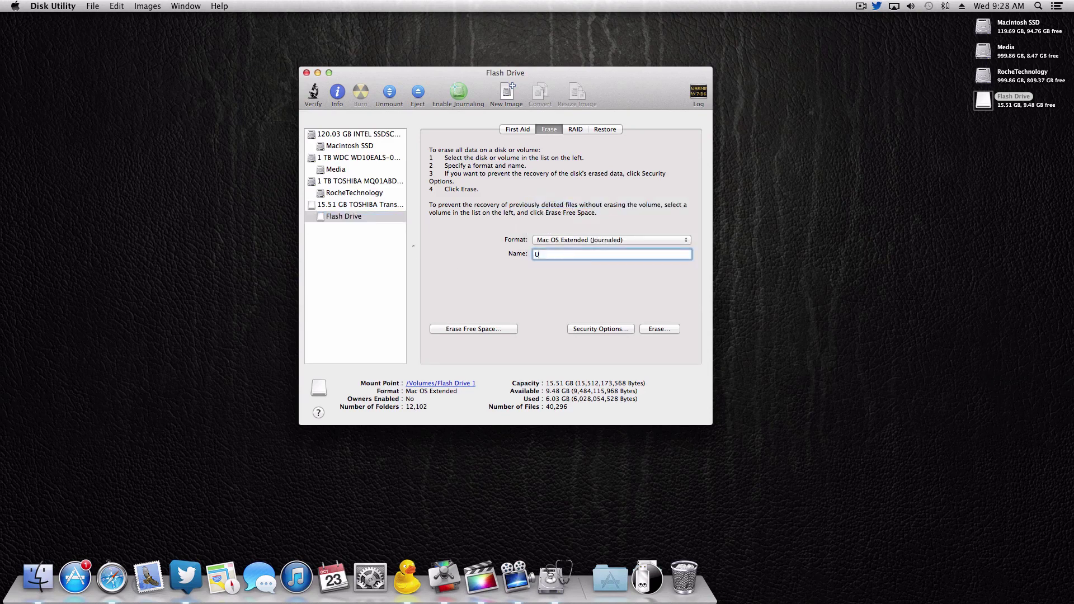
type("niBeast")
left_click(665, 331)
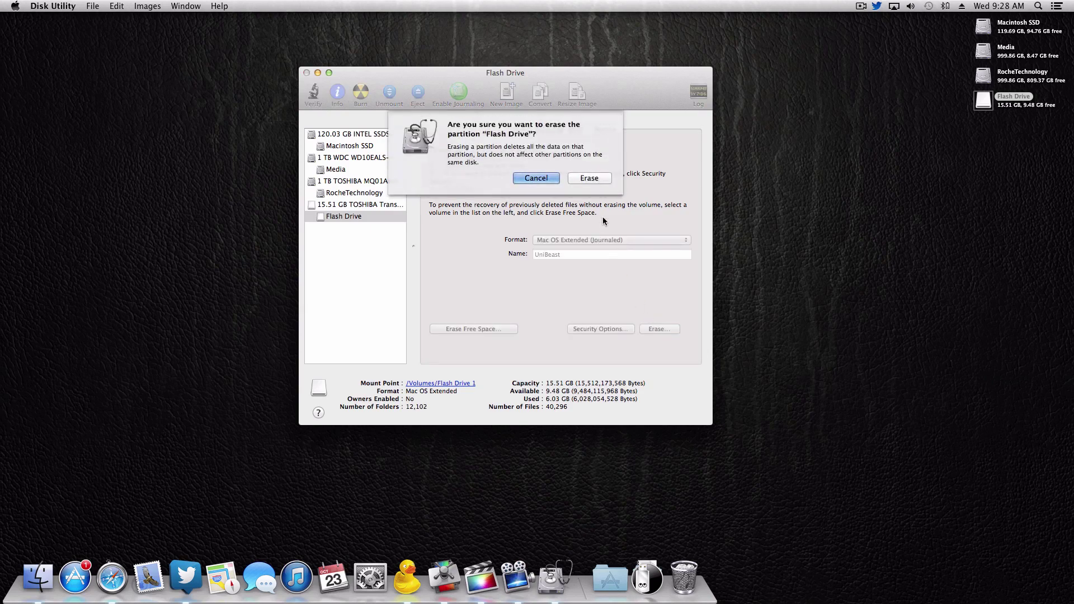
left_click(593, 180)
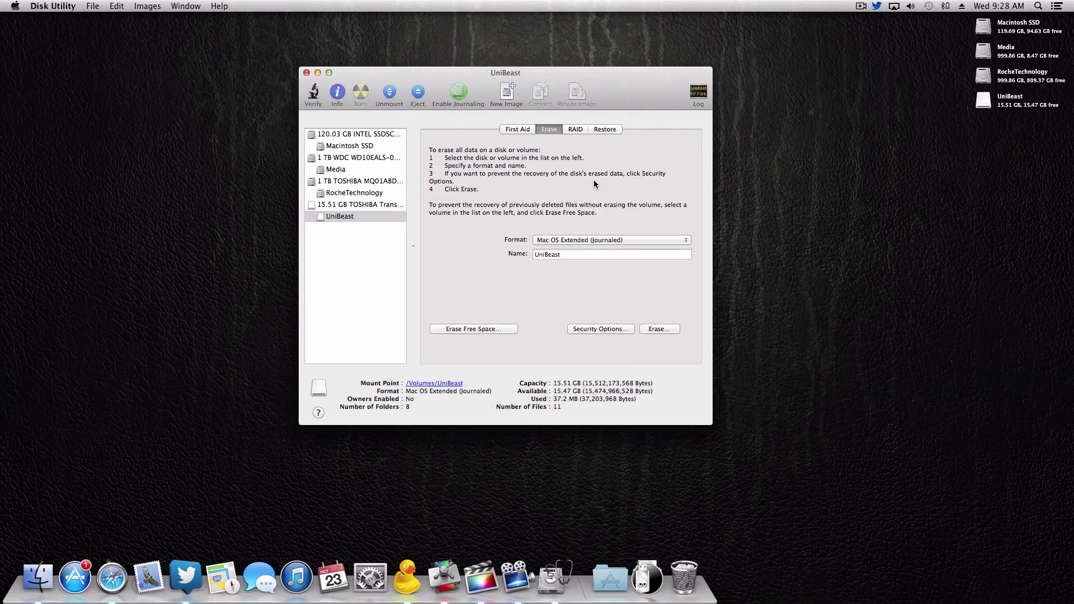
left_click(55, 6)
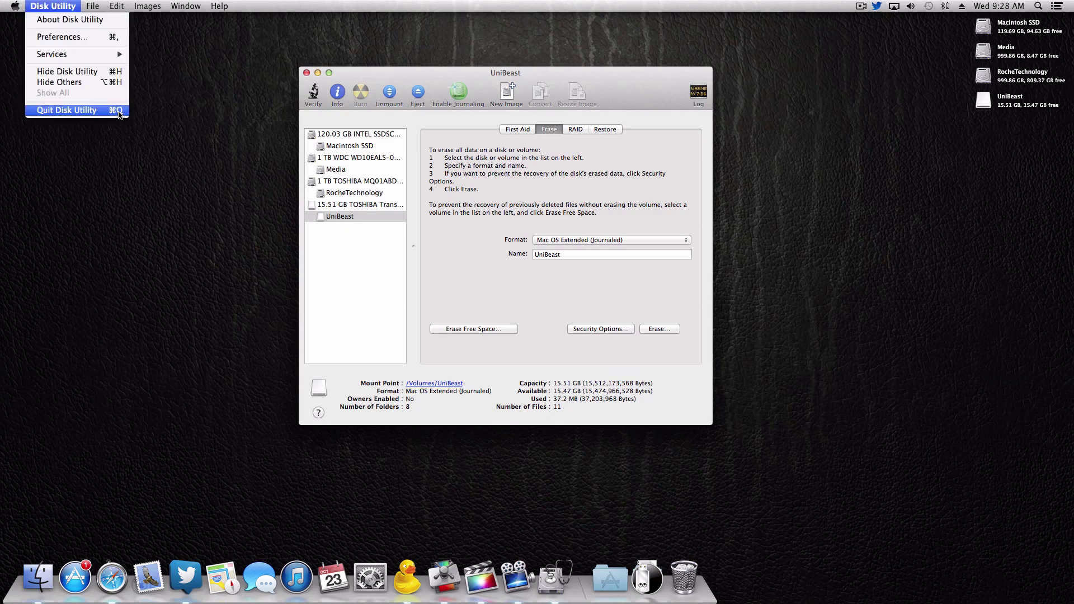
left_click(119, 110)
Step: Copy the MultiBeast app from the MultiBeast-6.0.0 folder onto the UniBeast drive
double_click(983, 100)
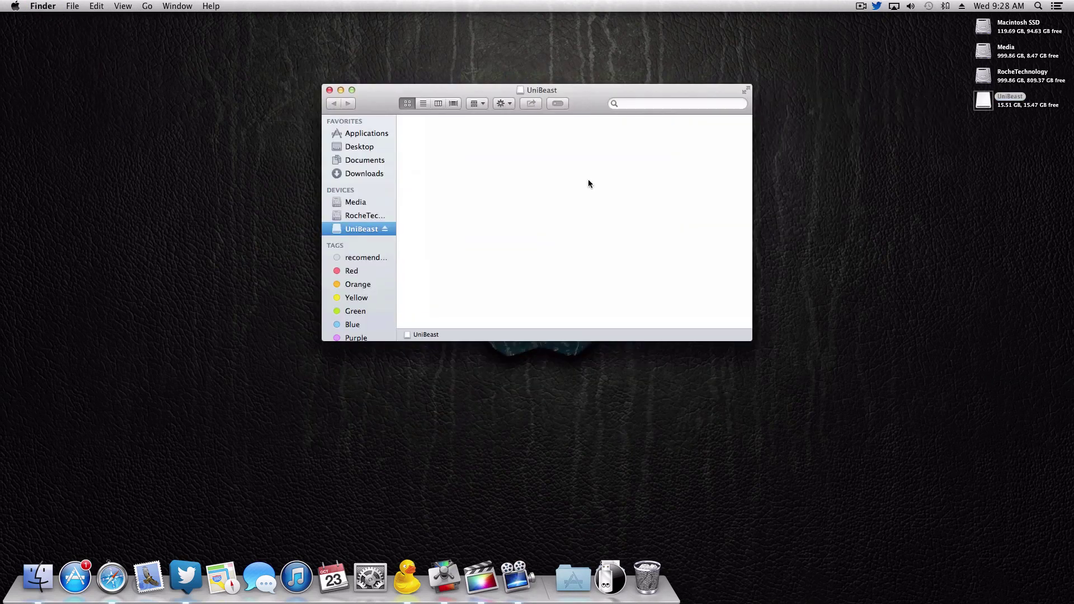
left_click(610, 576)
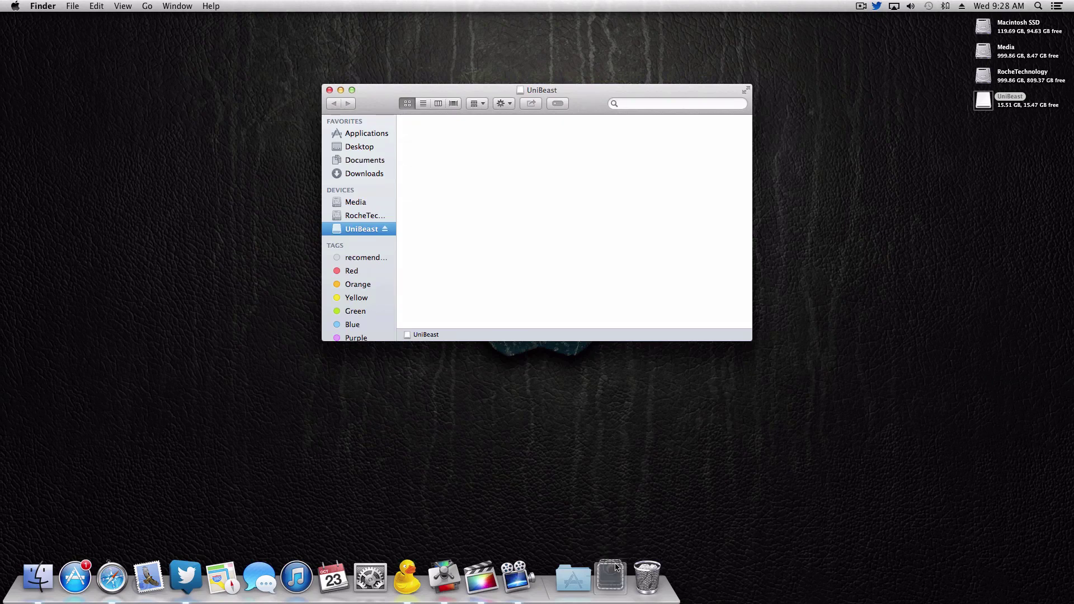
left_click(610, 522)
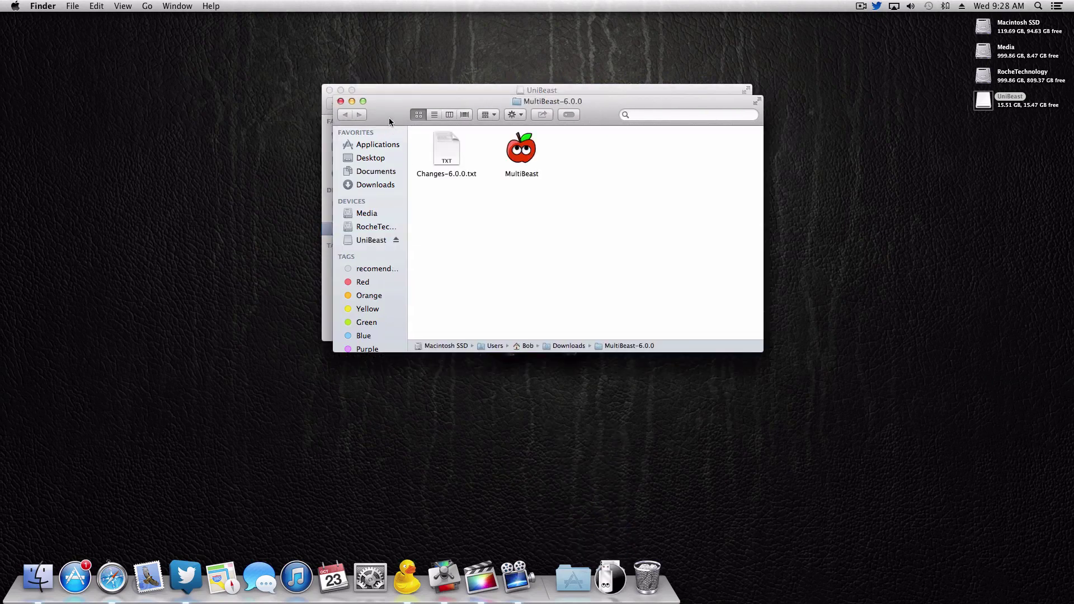
left_click_drag(391, 123, 611, 230)
left_click(737, 251)
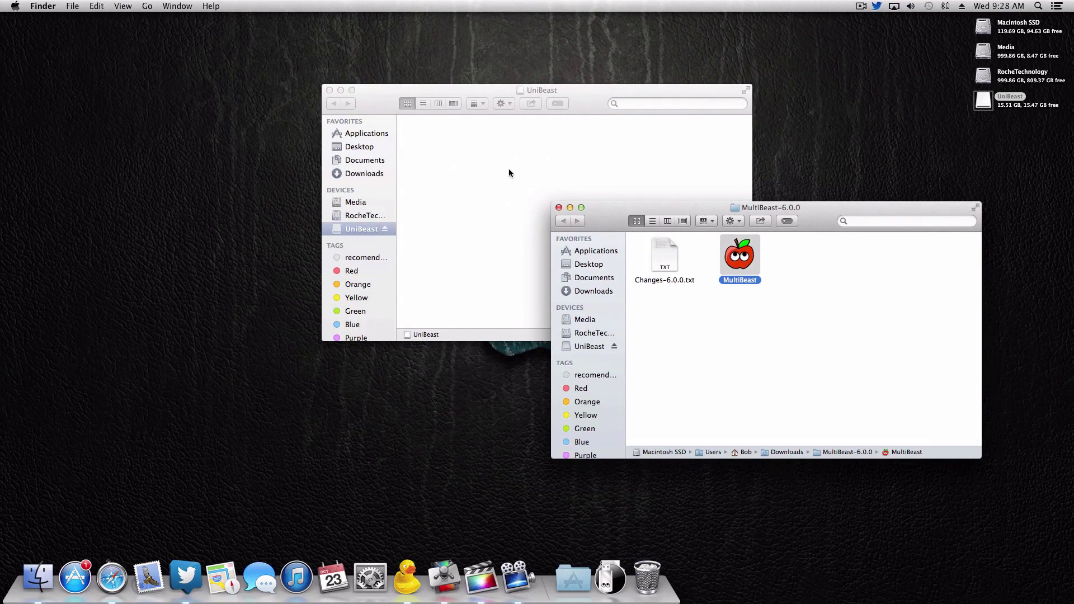
left_click_drag(509, 170, 501, 168)
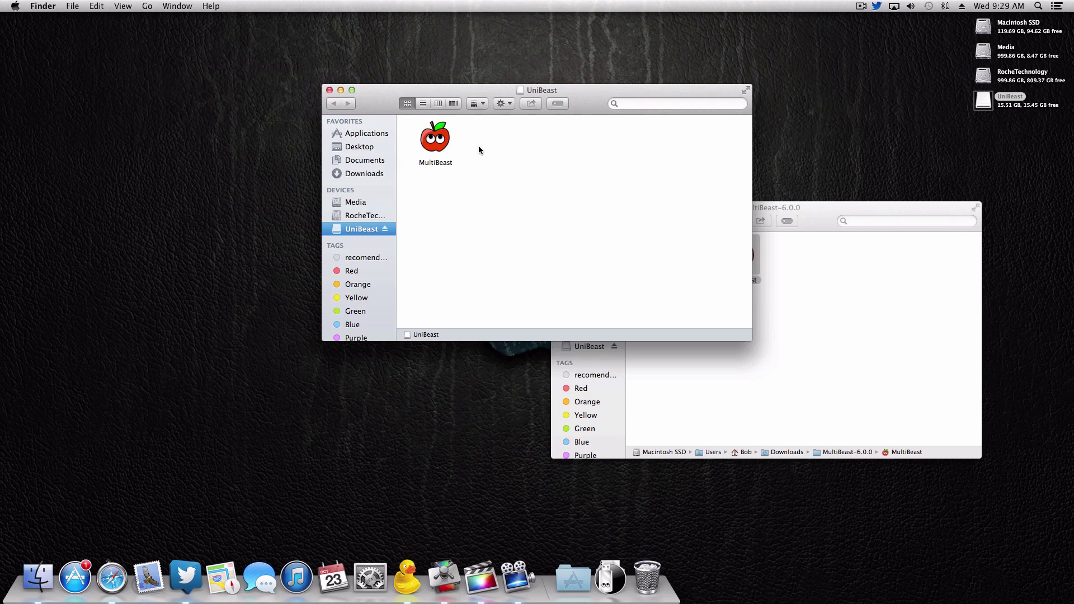
Step: Close the UniBeast and MultiBeast-6.0.0 windows, then launch the UniBeast 3.0.0 installer
left_click(436, 144)
left_click(528, 156)
left_click_drag(606, 89, 481, 89)
left_click(311, 137)
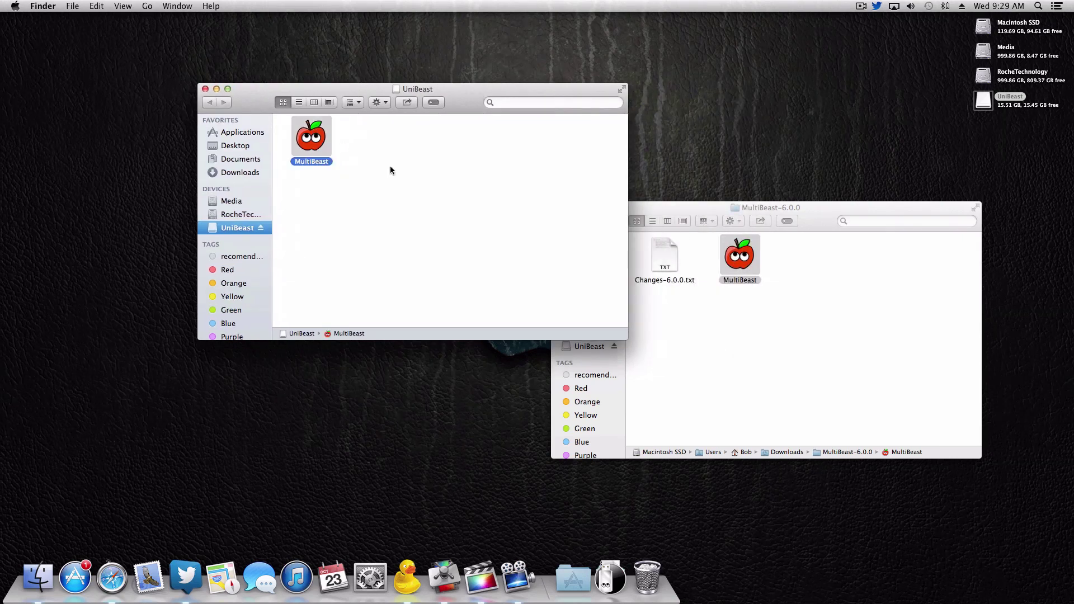
left_click(425, 190)
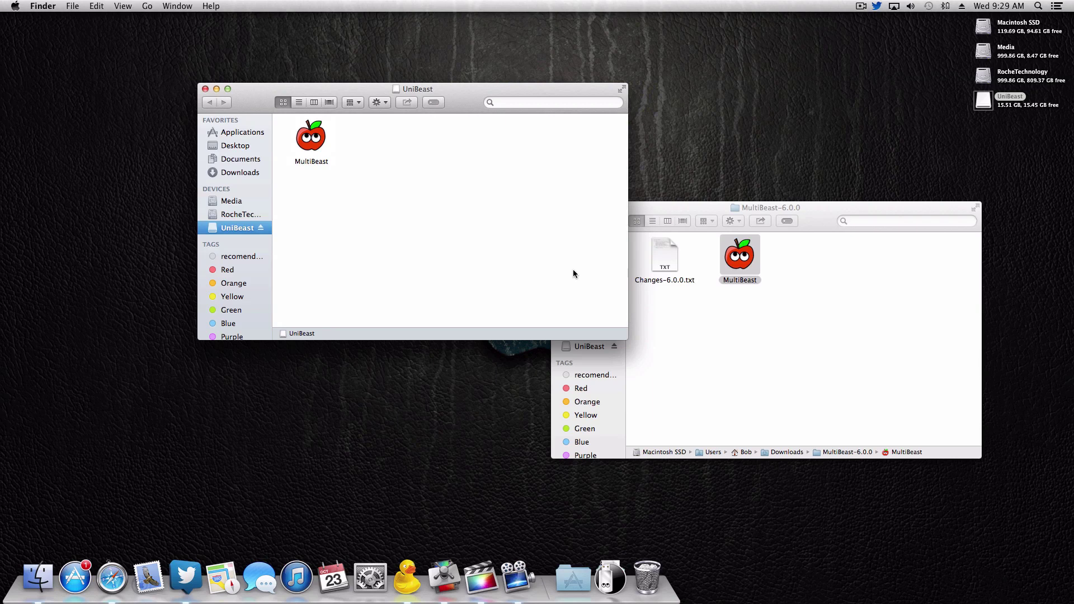
left_click(205, 89)
left_click(558, 208)
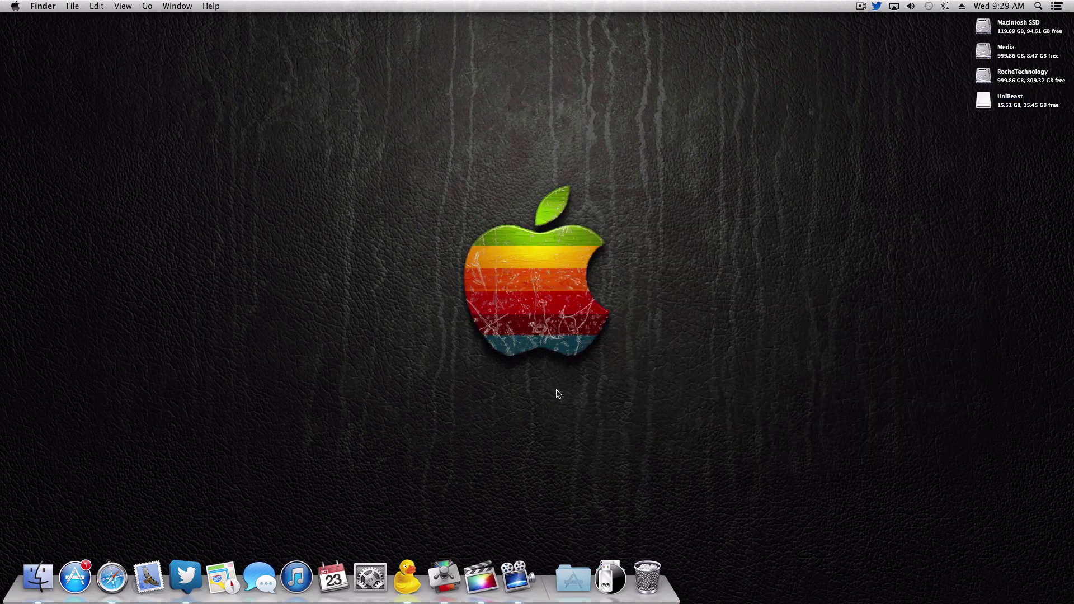
left_click(606, 579)
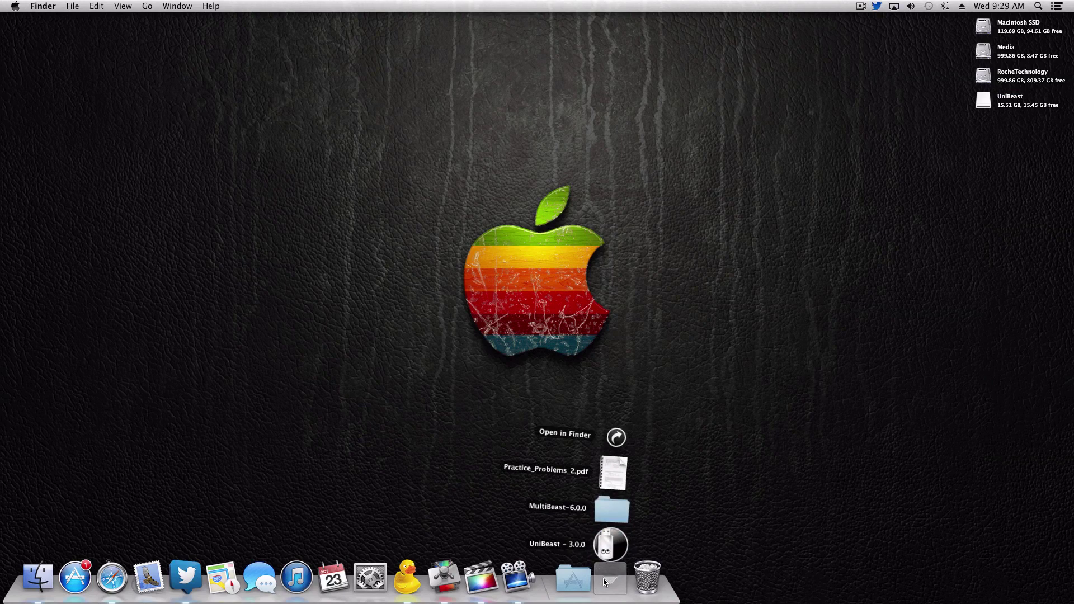
left_click(615, 545)
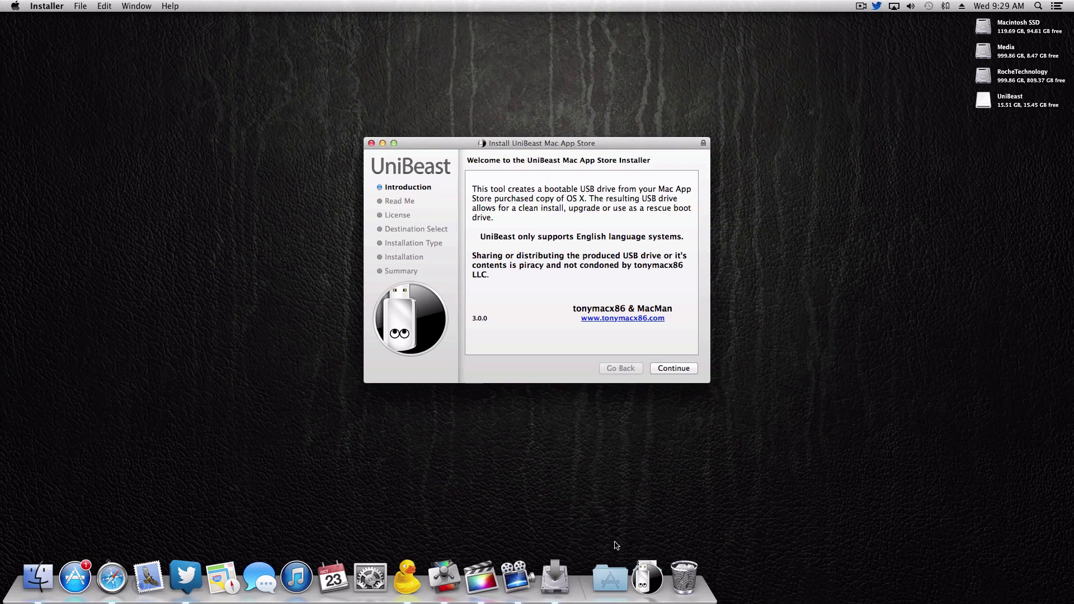
Step: Continue past Introduction and Read Me, agree to the license, and pick the UniBeast destination
left_click(679, 370)
left_click(679, 370)
left_click(679, 371)
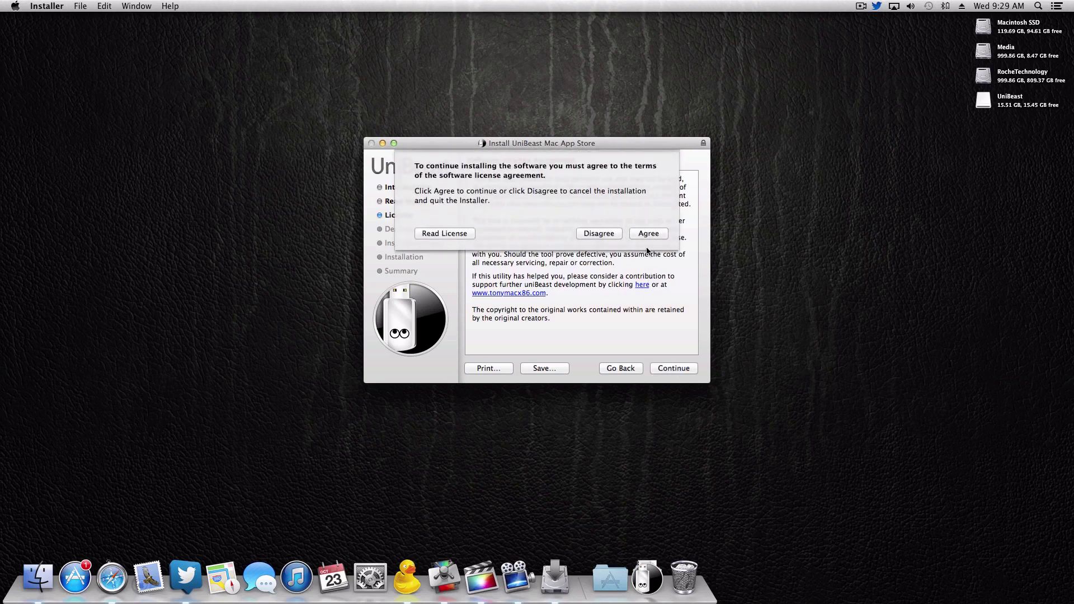
left_click(649, 224)
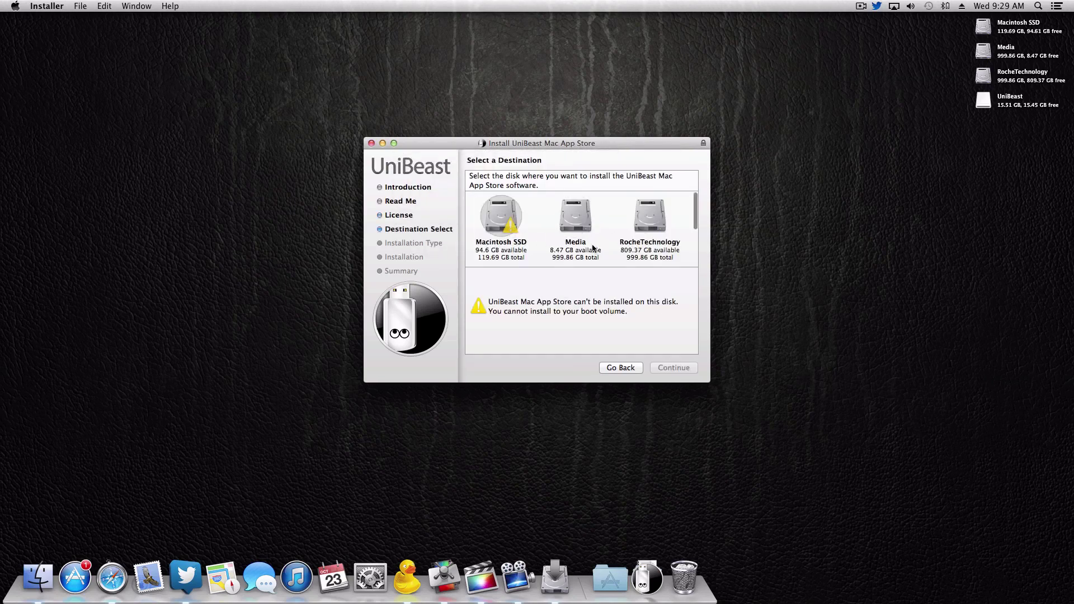
scroll(593, 248, "down", 3)
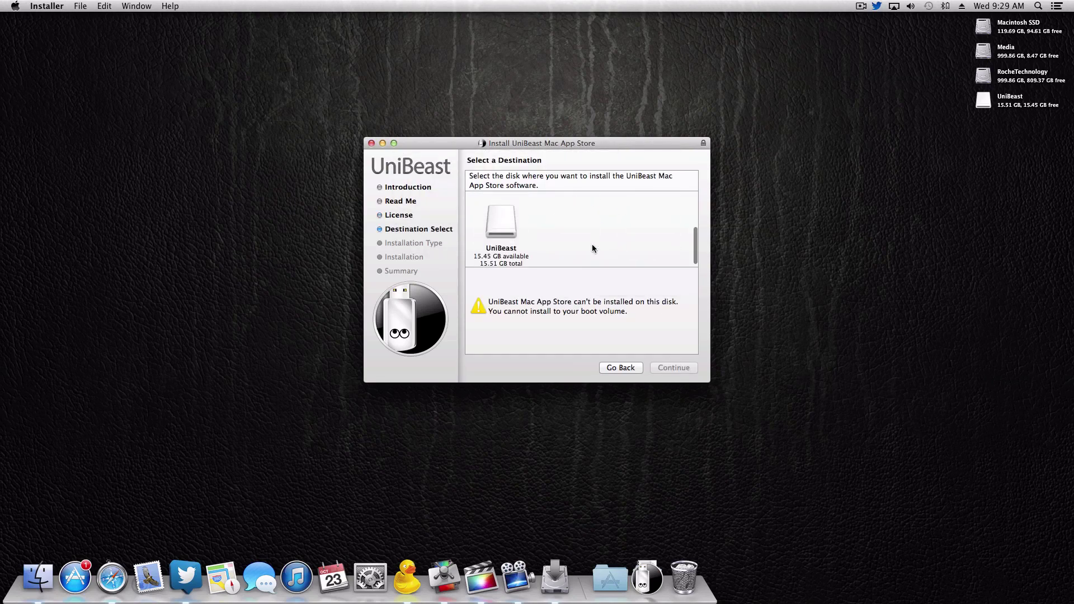
left_click(511, 227)
Step: Check only Mac App Store Mavericks – 10.9, leaving Lion, Laptop Support and Legacy USB unchecked
left_click(681, 368)
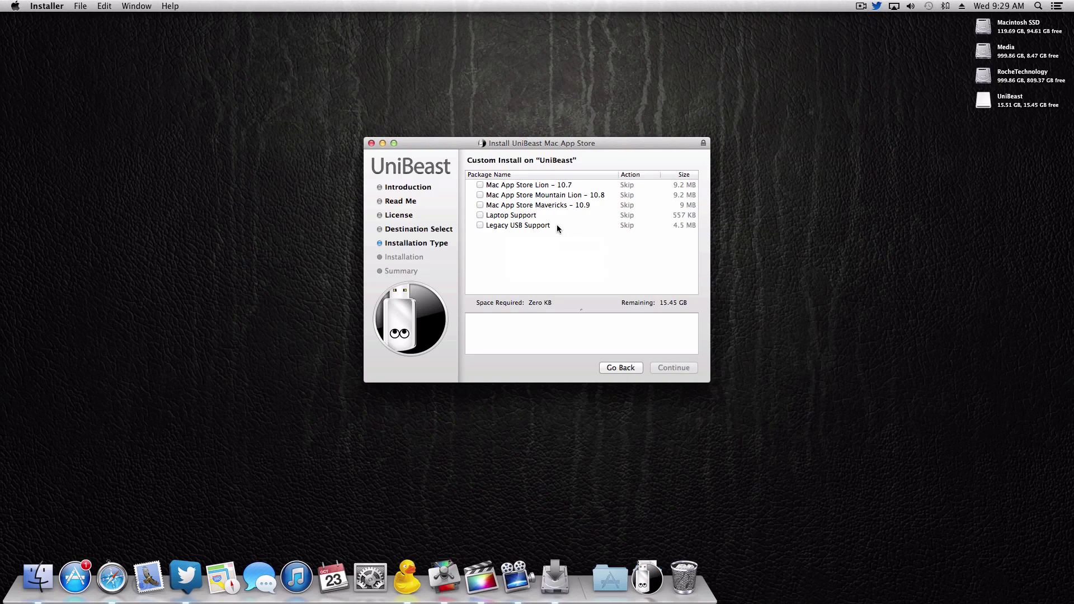
left_click(525, 186)
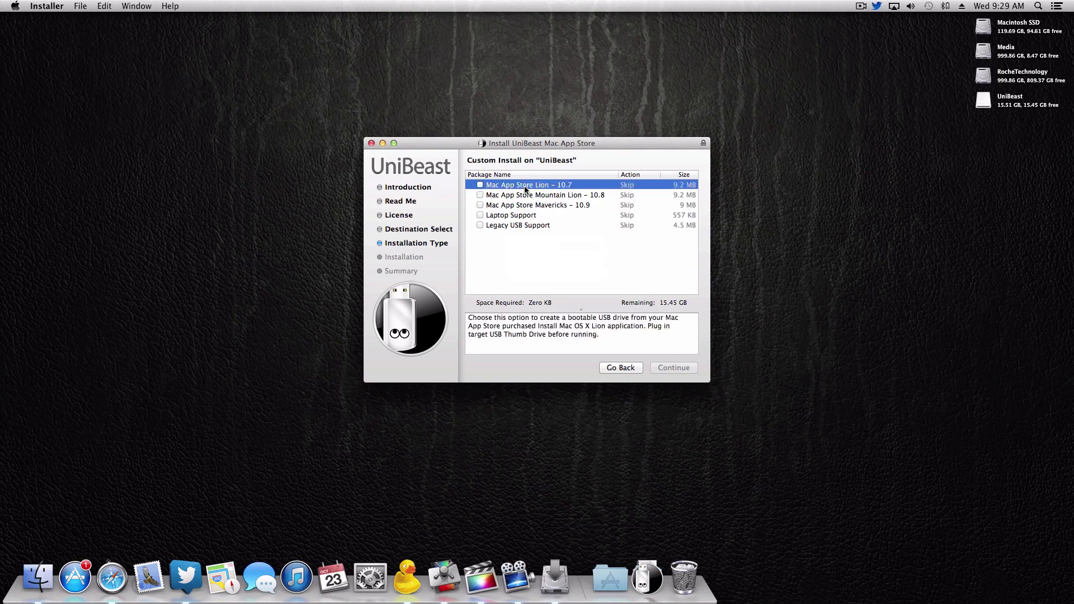
left_click(526, 205)
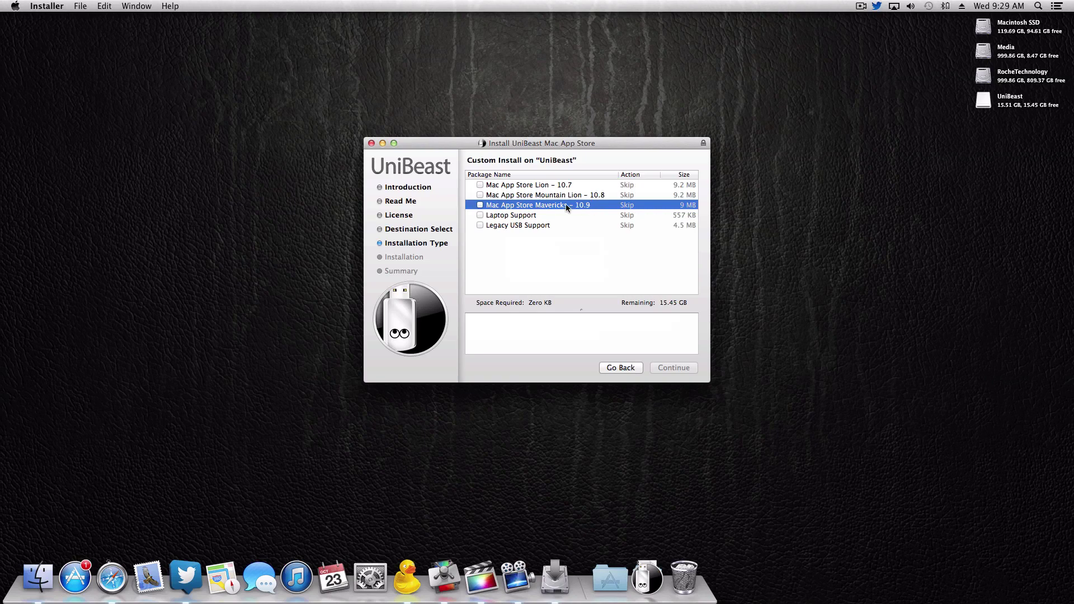
left_click(481, 205)
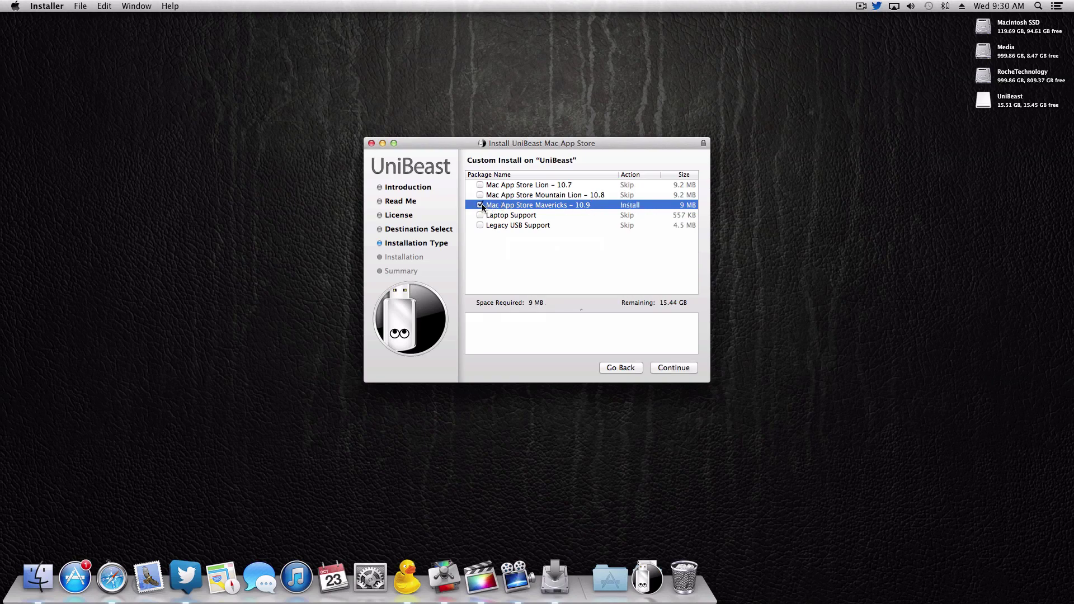
left_click(524, 216)
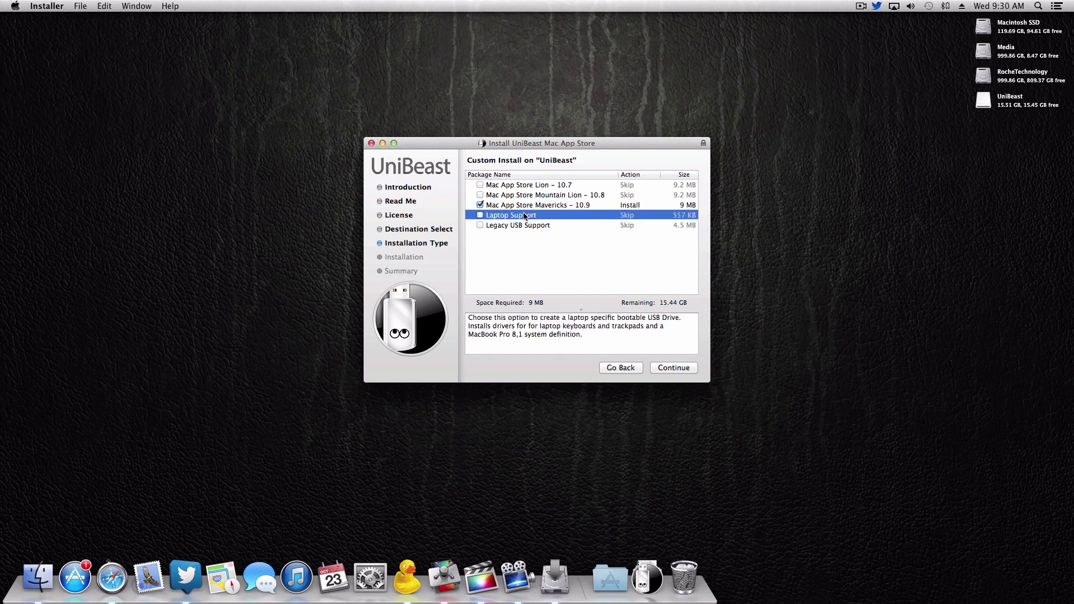
key("Down")
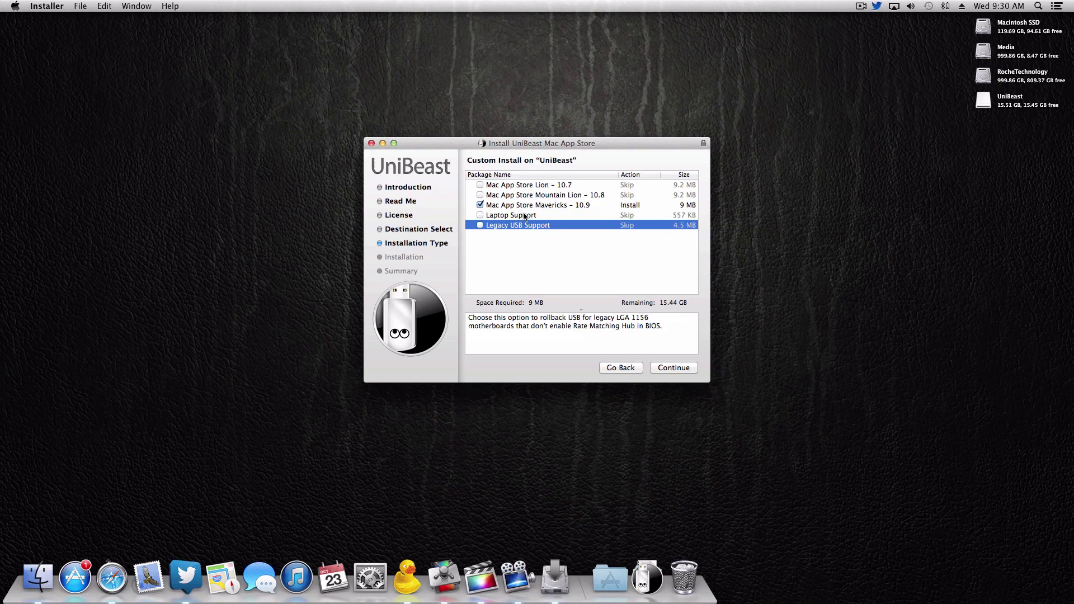
left_click_drag(650, 318, 611, 320)
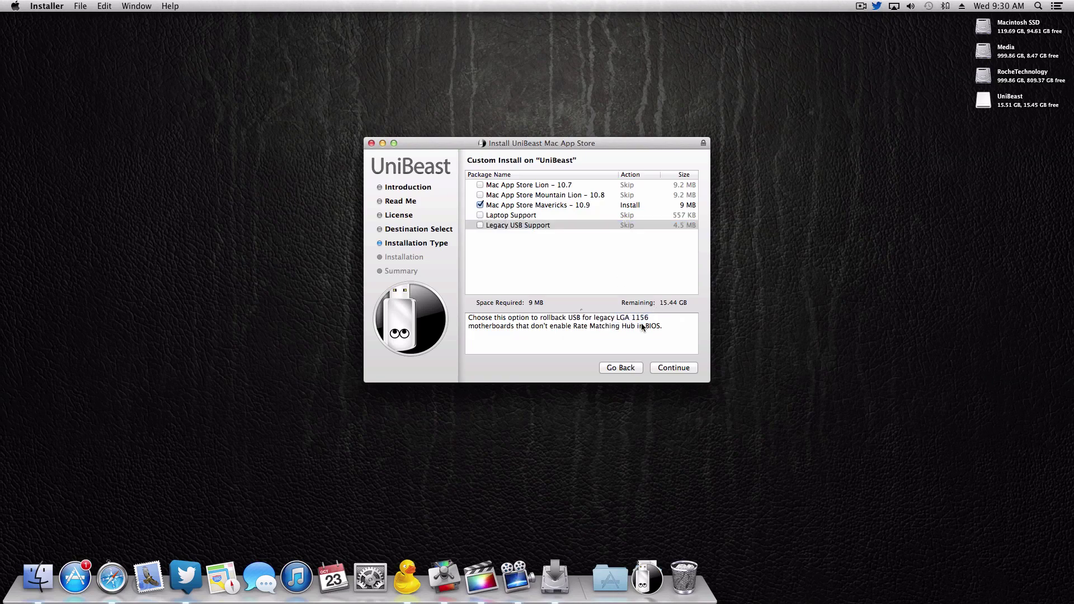
left_click(562, 244)
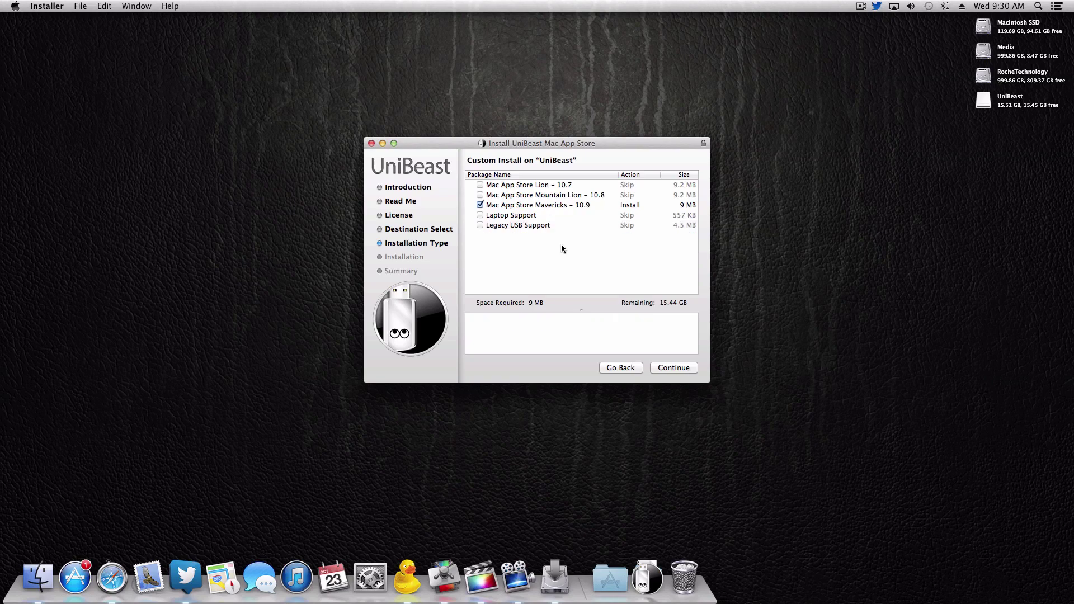
left_click(544, 208)
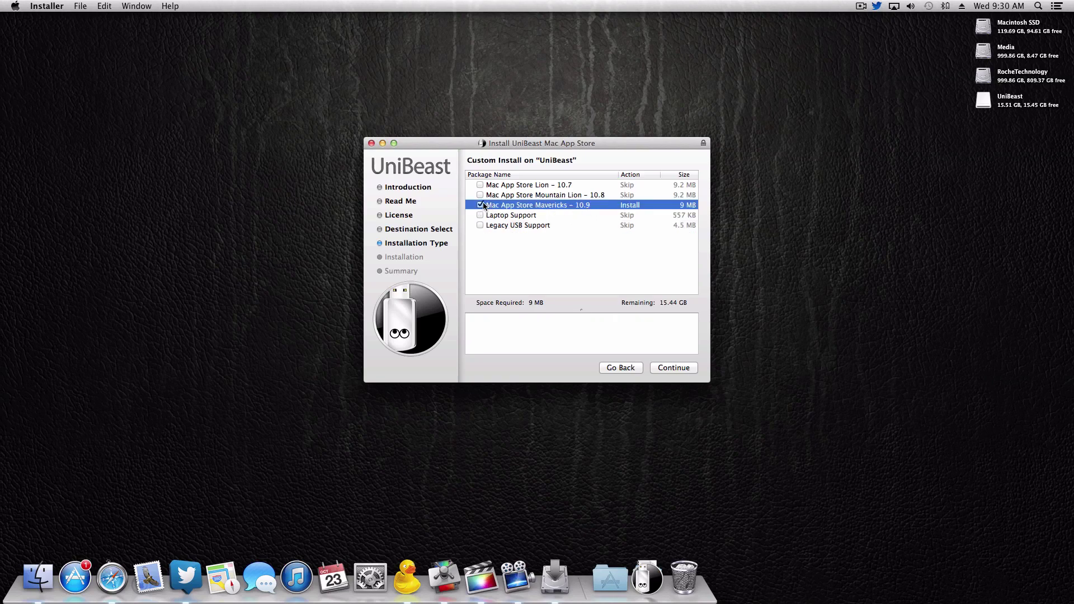
Step: Authorise the UniBeast installation onto the drive with the admin password
left_click(675, 368)
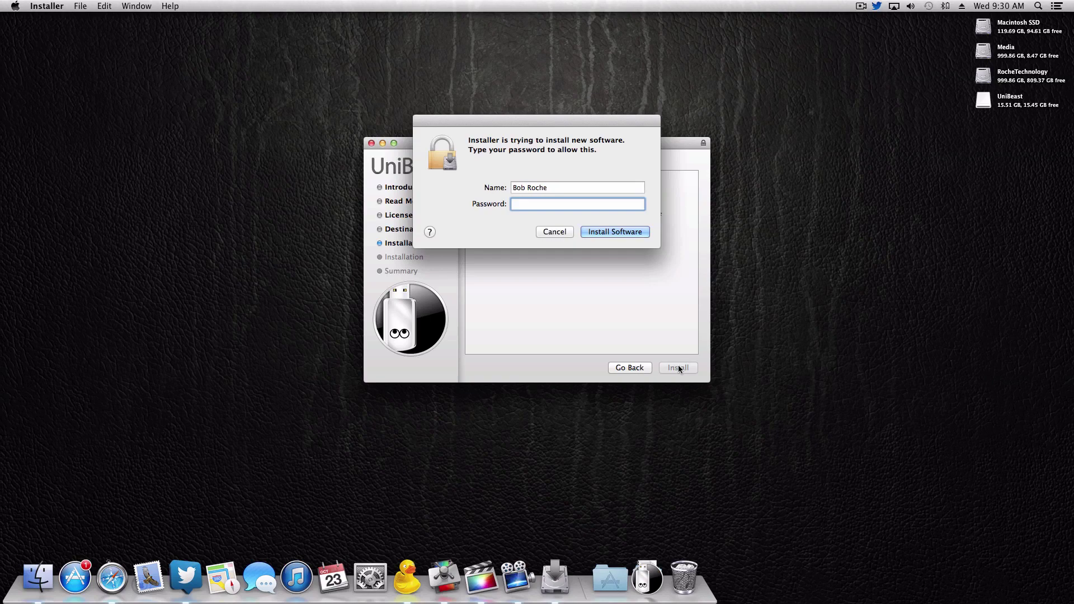
type("•")
key("Return")
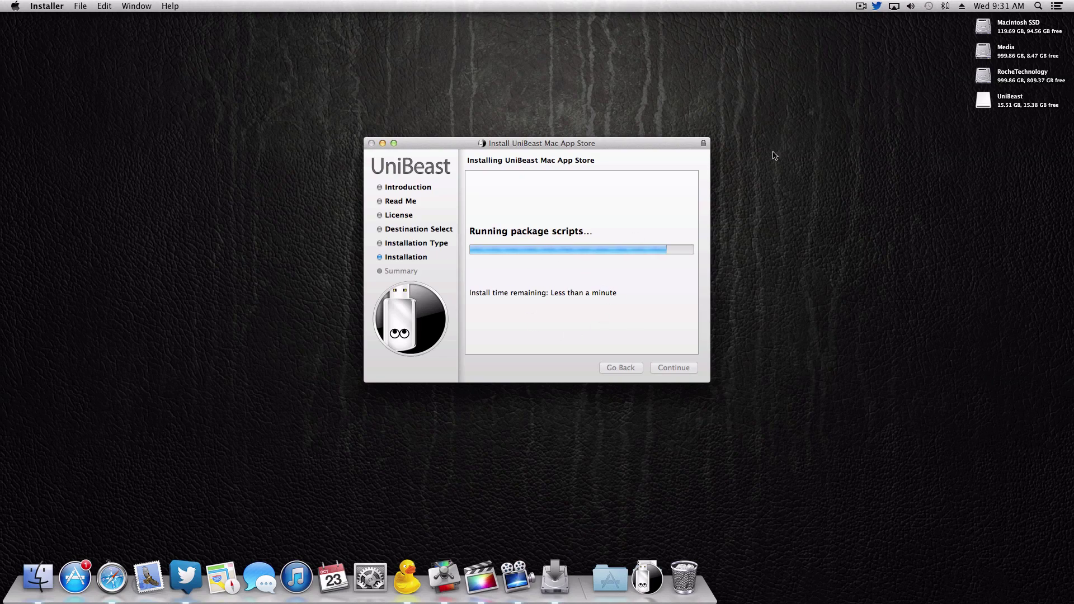
Step: Open the UniBeast drive and inspect its Applications and Extra folders
double_click(981, 101)
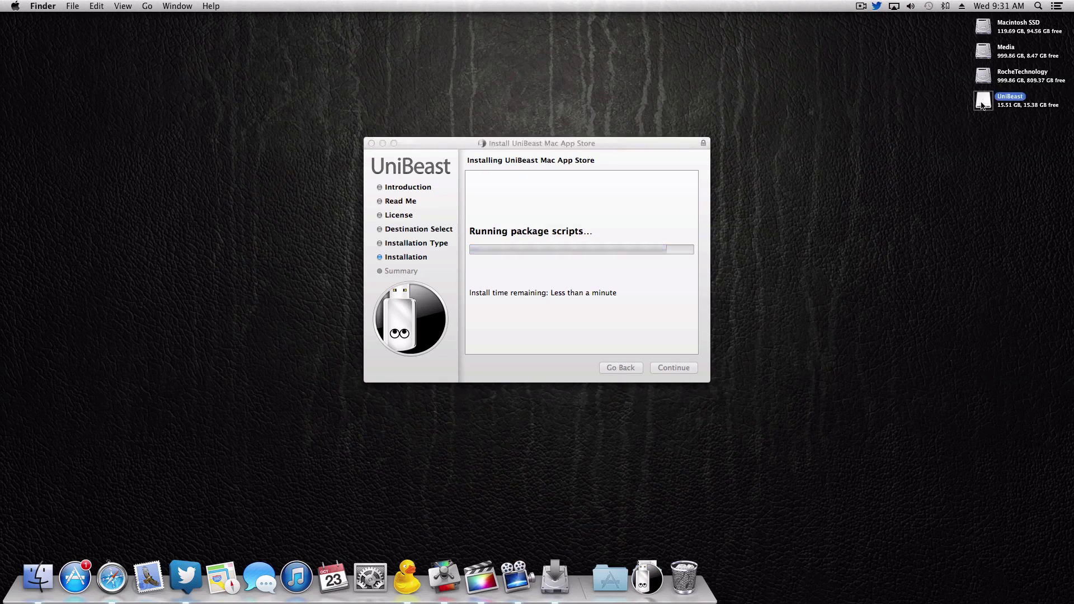
left_click_drag(596, 88, 835, 85)
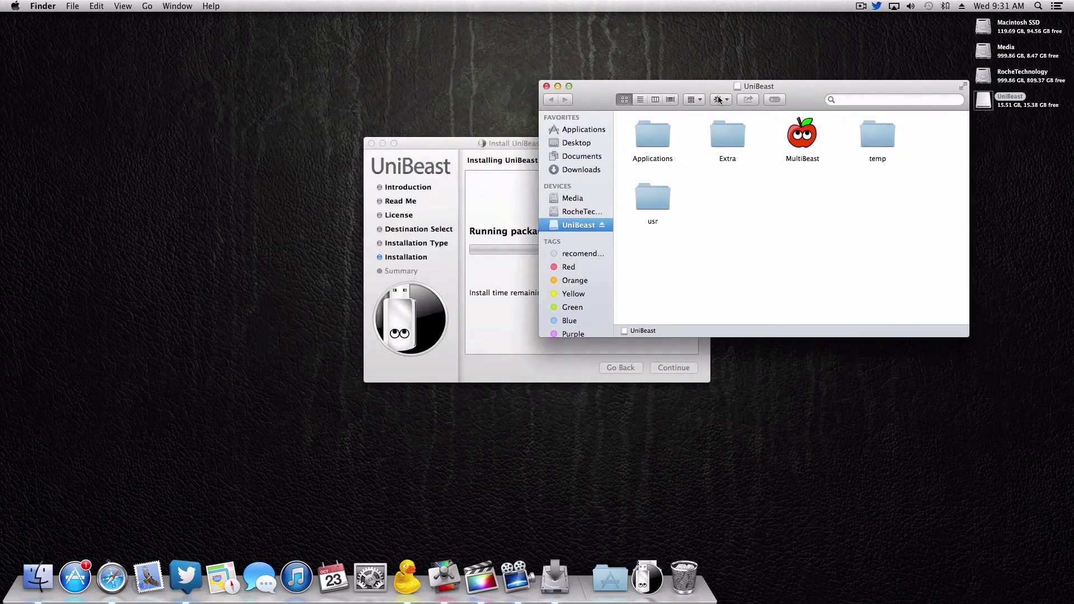
left_click(652, 134)
left_click(727, 134)
left_click(857, 143)
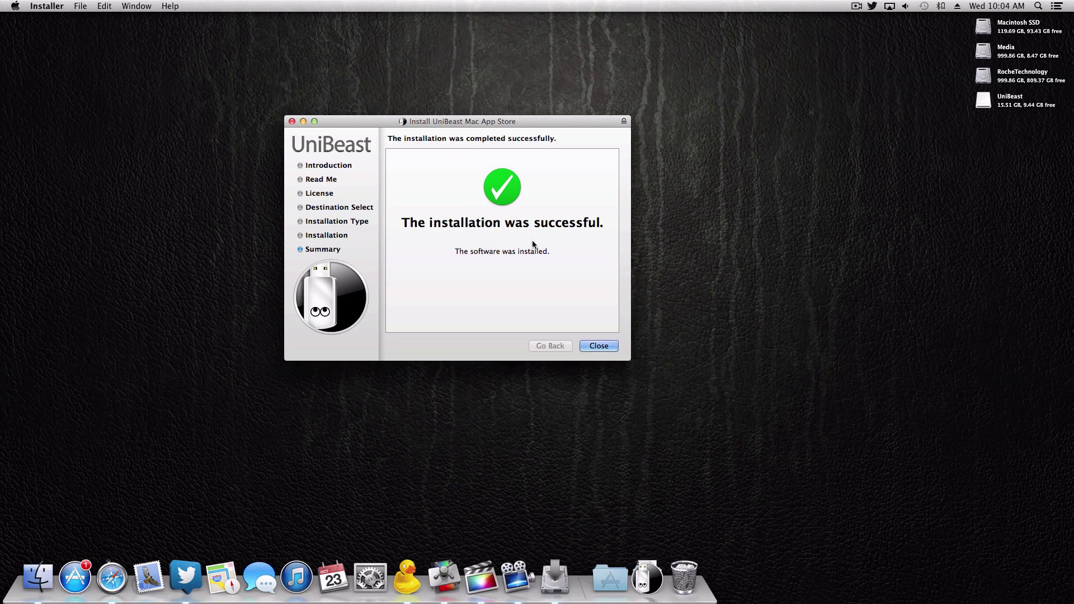
Step: Close the finished installer, open the UniBeast drive and arrange its icons by name
left_click(599, 345)
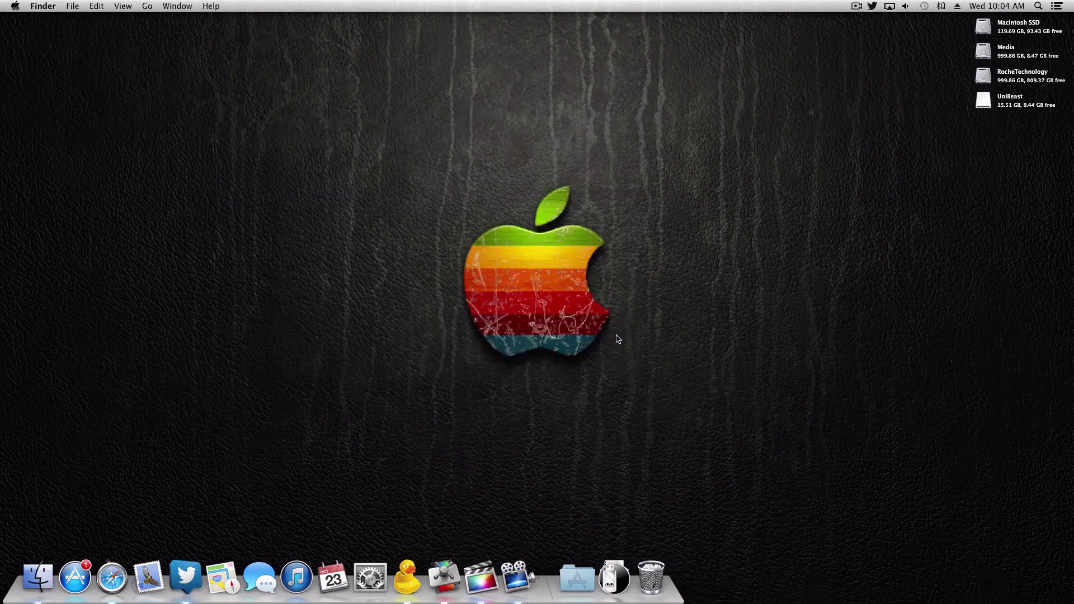
double_click(984, 101)
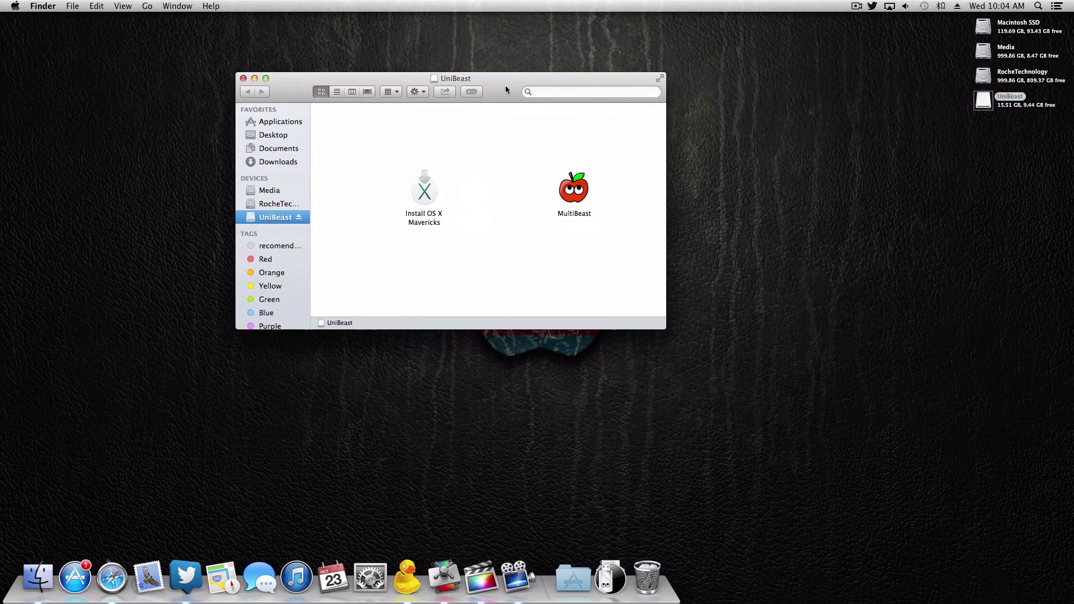
right_click(499, 132)
mouse_move(542, 232)
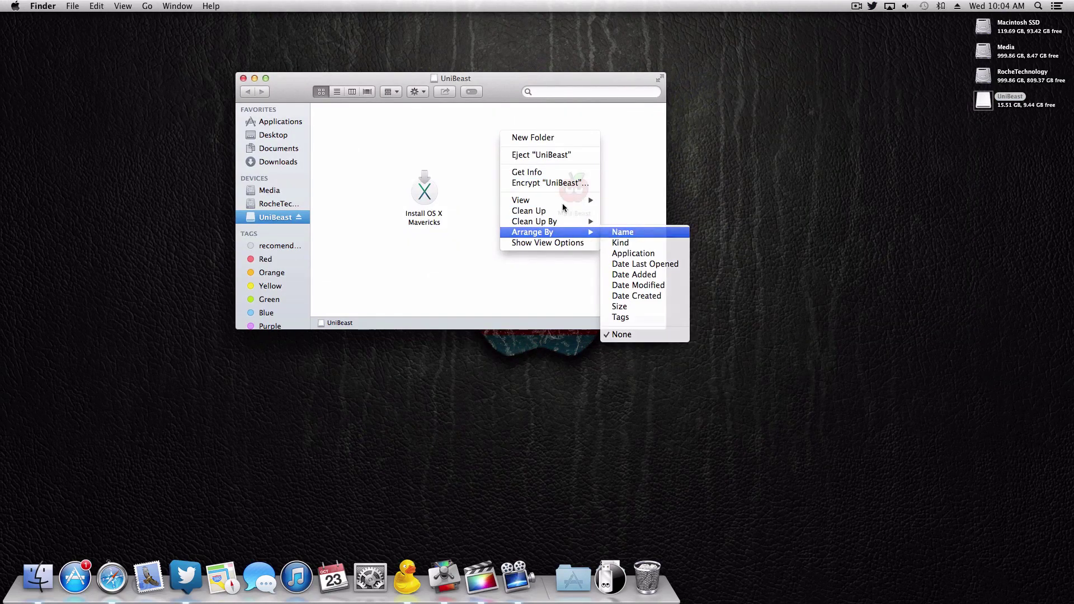
key("Return")
Step: Look over the Install OS X Mavericks app and the installed applications list
left_click_drag(491, 83, 509, 98)
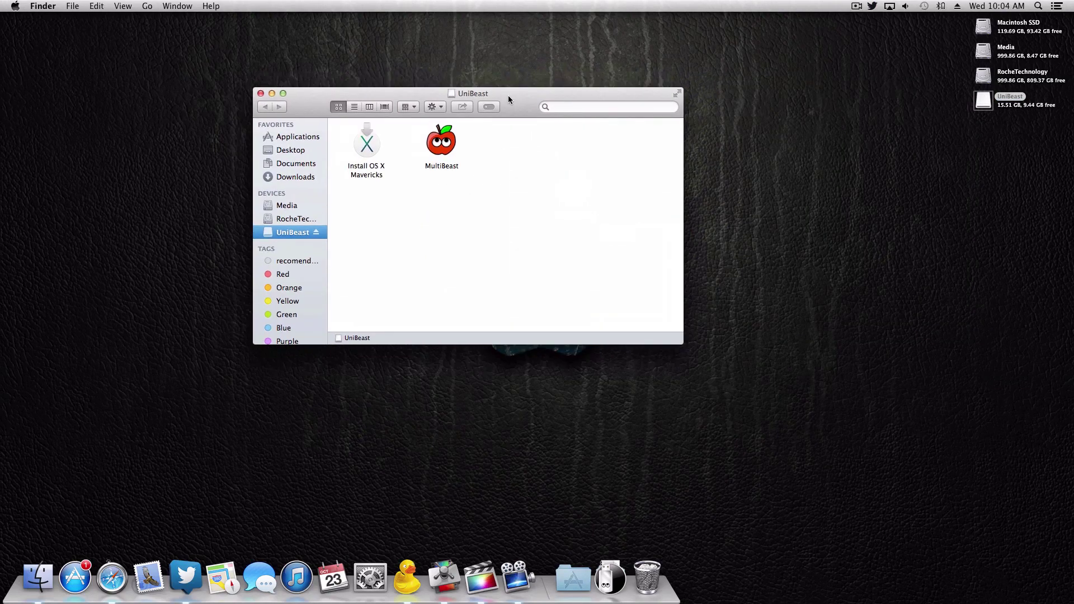
left_click(370, 142)
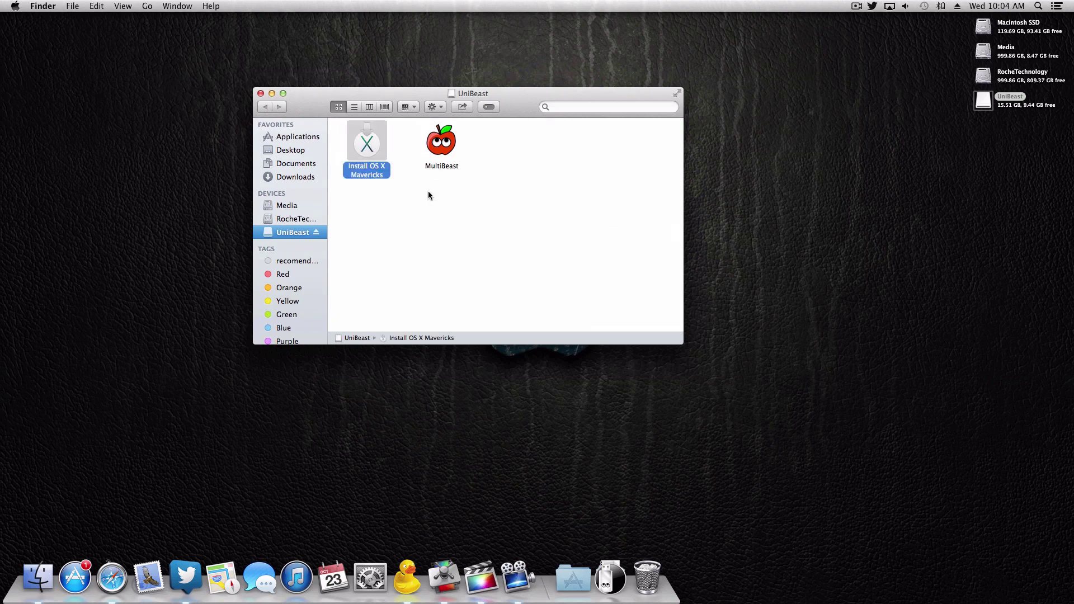
left_click(574, 578)
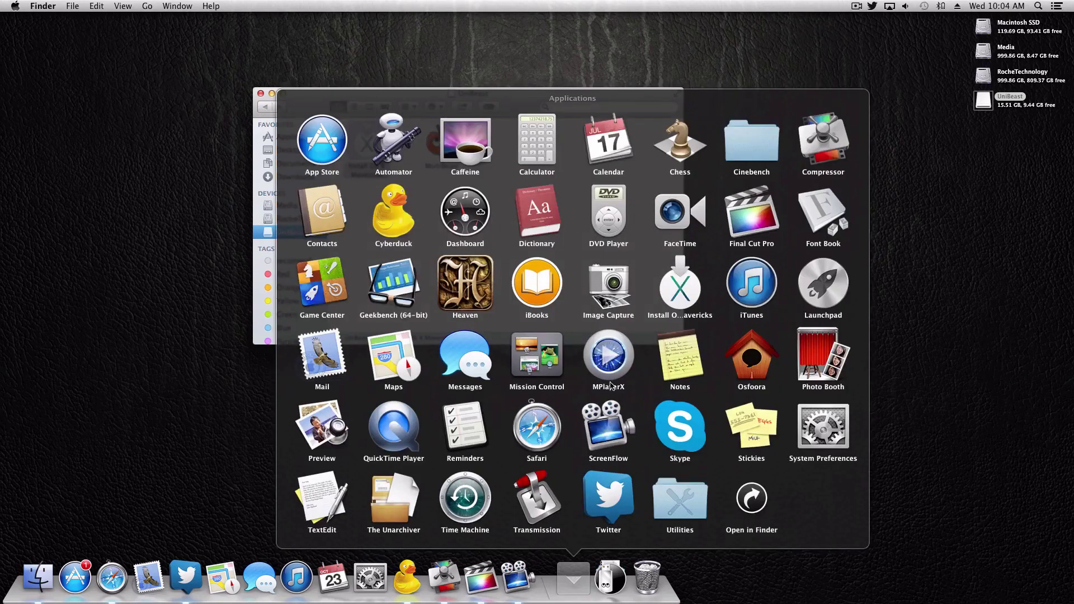
left_click(154, 172)
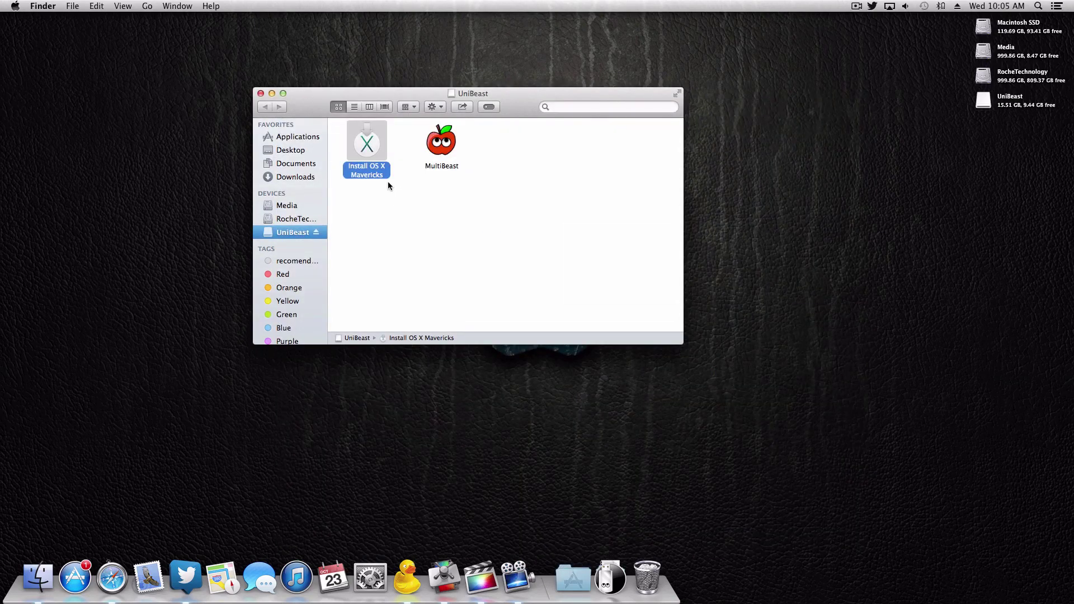
left_click(494, 195)
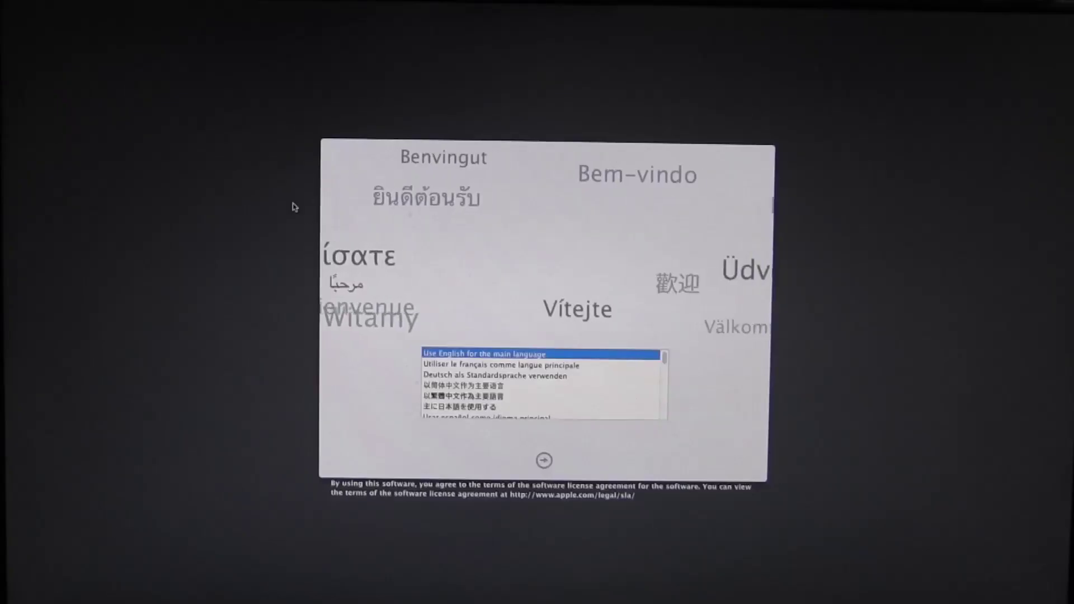
Step: Keep English as the main language, then bring up the installer's Utilities menu
left_click(543, 460)
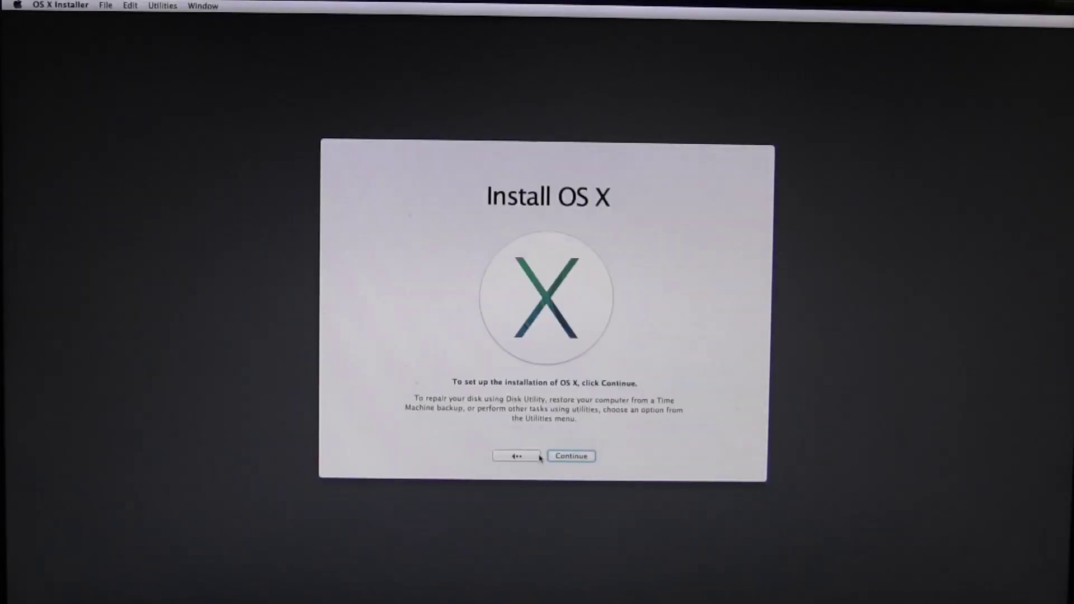
left_click(162, 6)
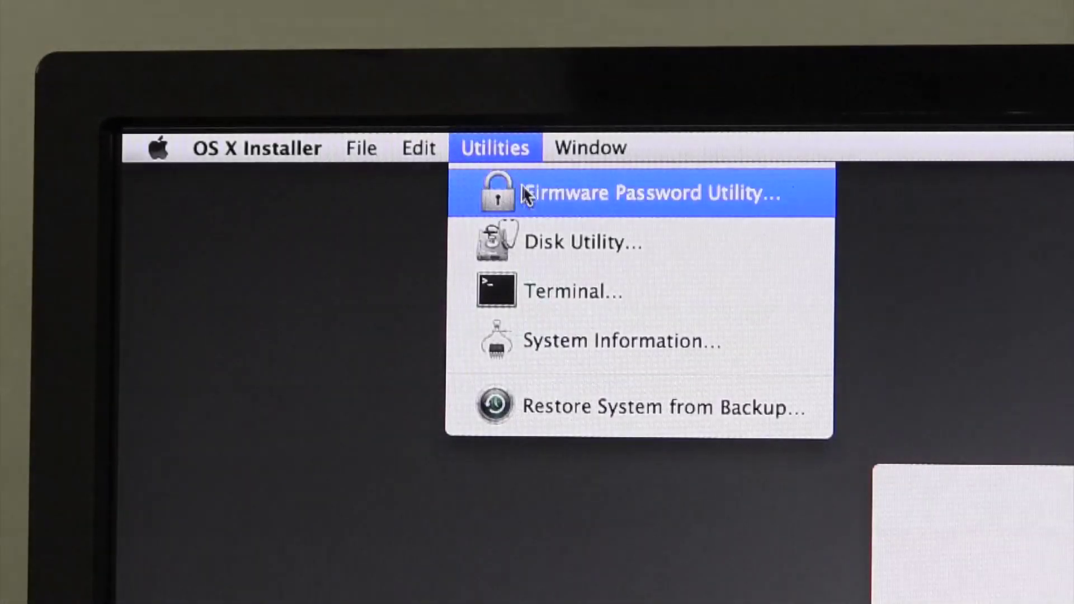
Step: Launch Disk Utility, view its Erase options, and pick the TOSHIBA TransMemory boot drive
left_click(559, 247)
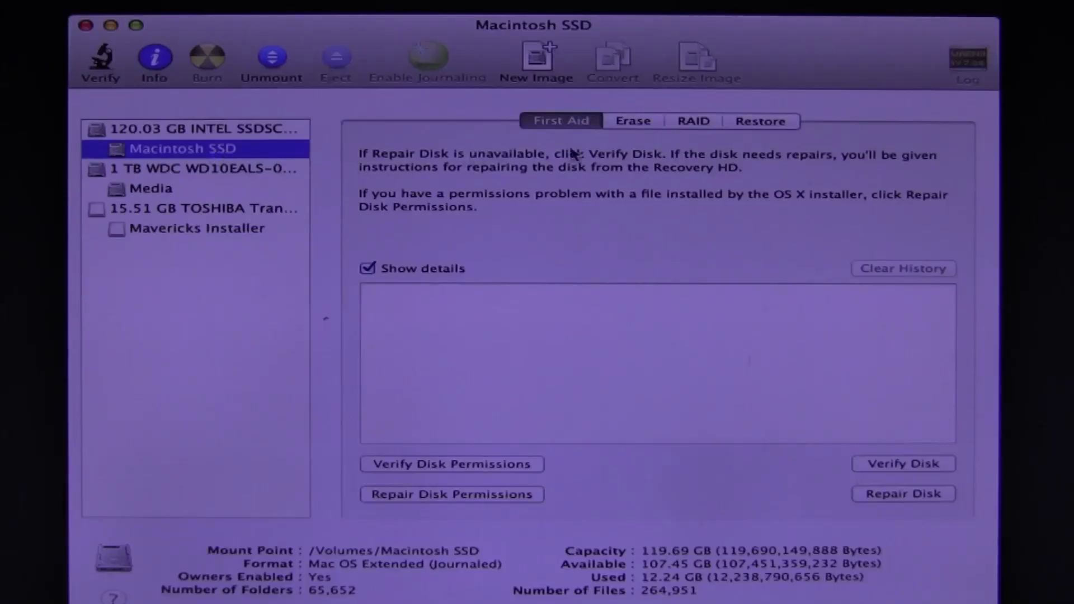
left_click(641, 122)
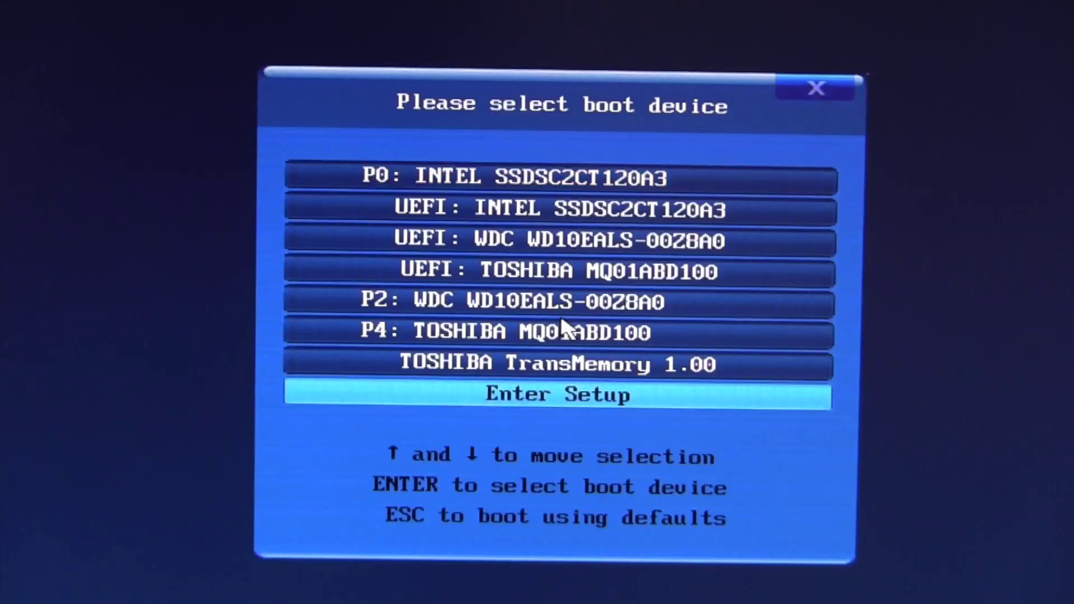
key("Up")
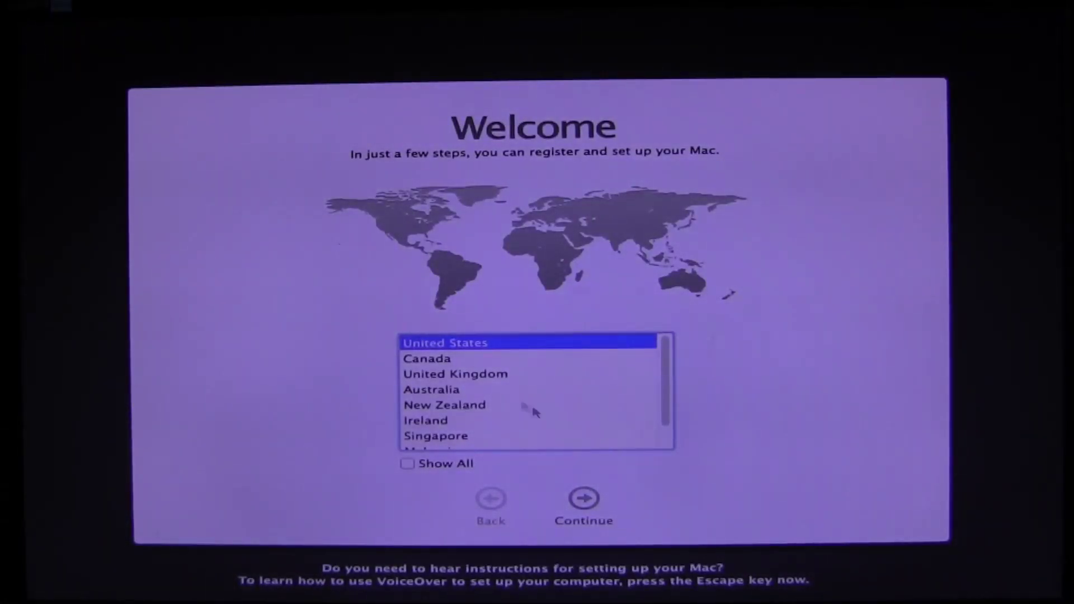
Step: Get past the Welcome country screen and enable MultiBeast's Intel network driver
left_click(584, 499)
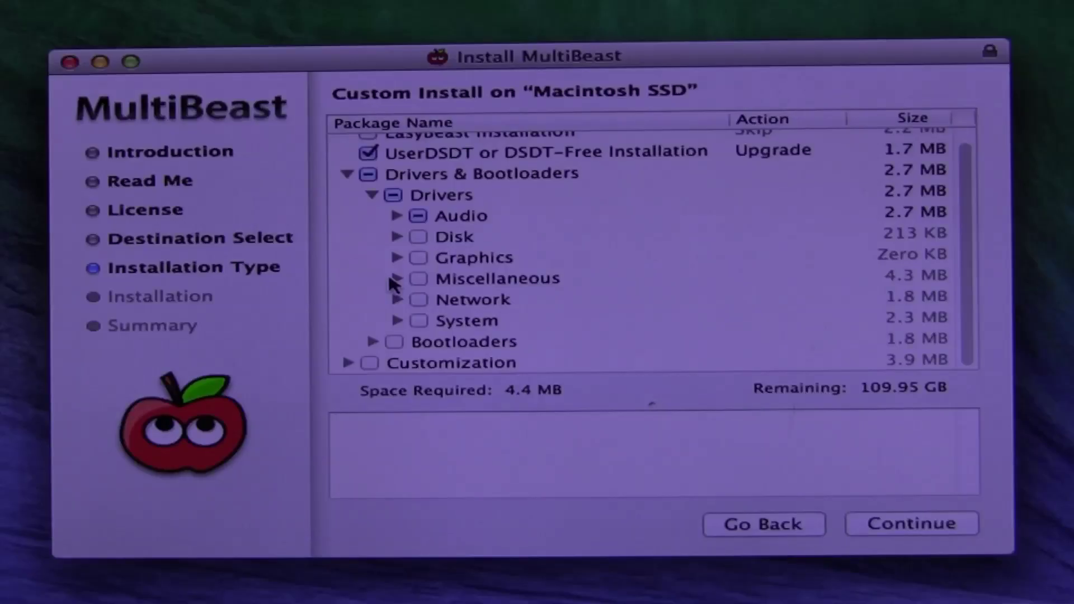
left_click(397, 297)
left_click(441, 340)
left_click(397, 297)
Step: Enable the 10.8.3+ TRIM Patch and IOAHCIBlockStorageInjector disk drivers, then install the selection
left_click(396, 235)
left_click(423, 339)
scroll(425, 340, "down", 3)
left_click(468, 250)
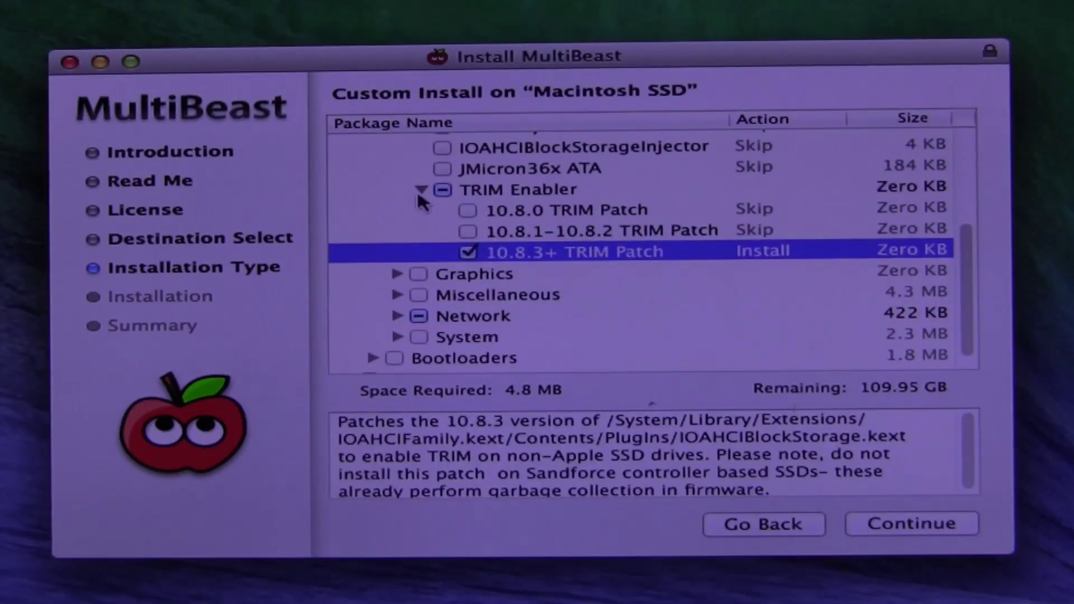
scroll(468, 249, "up", 3)
left_click(443, 312)
left_click(912, 524)
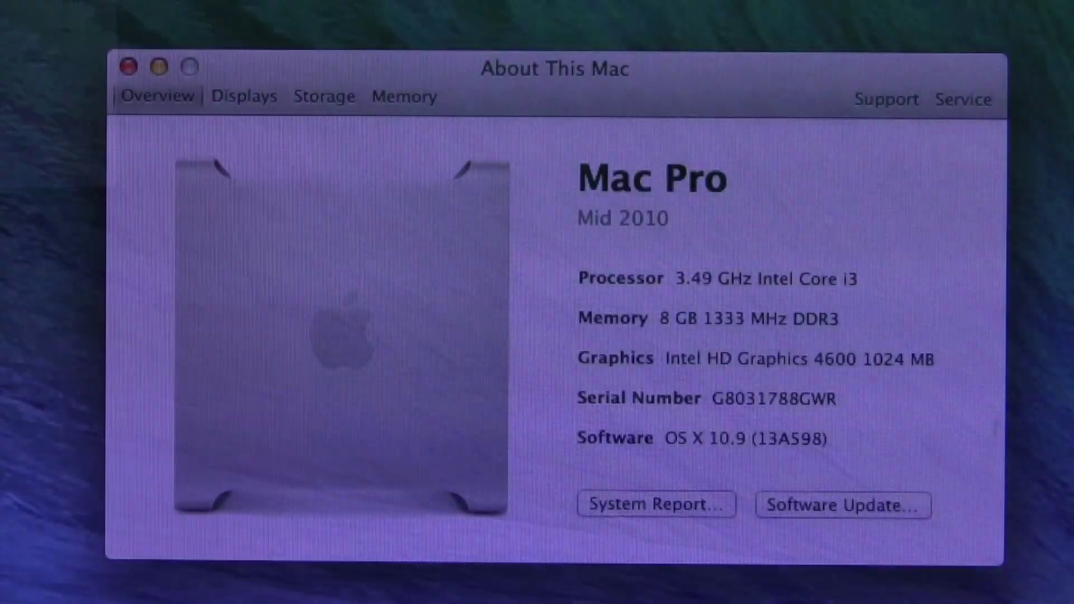